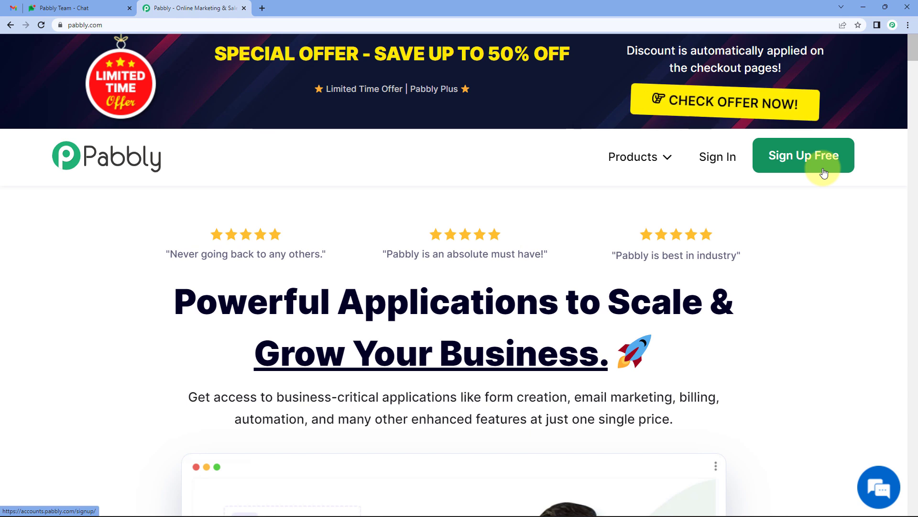
Sign in to Pabbly, open Pabbly Connect and create a workflow named Google Tasks to Google Chat
left_click(719, 163)
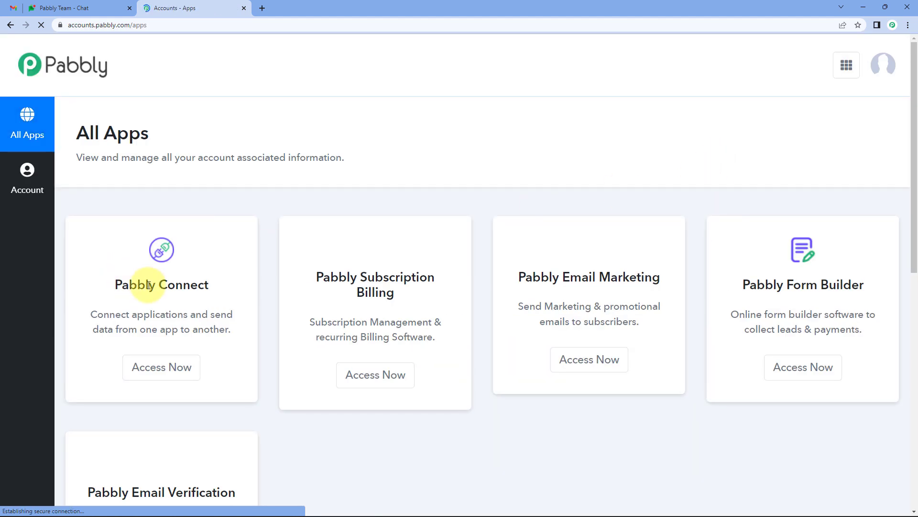
left_click(152, 368)
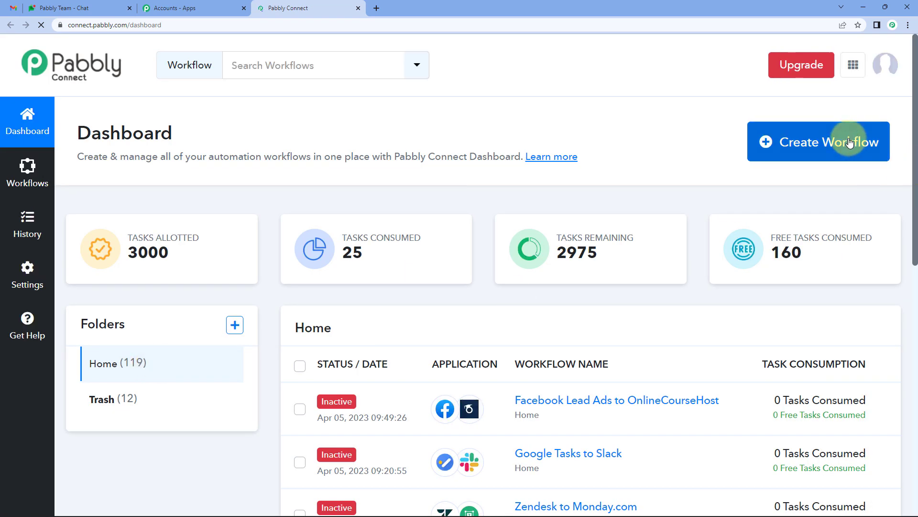
left_click(777, 158)
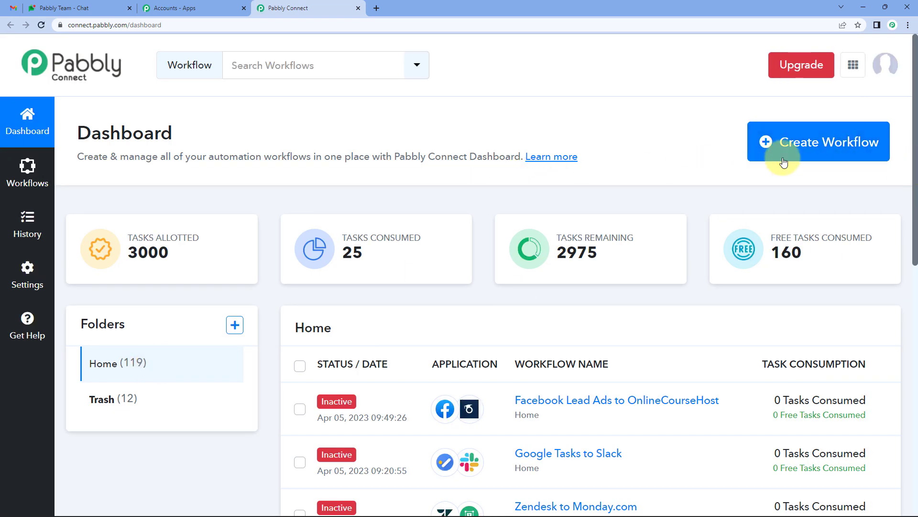
left_click(319, 284)
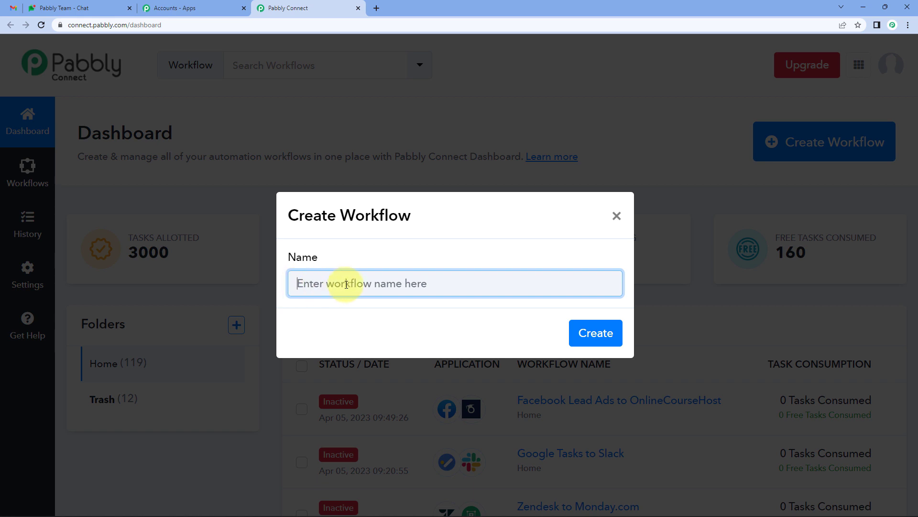
type("Google Tasks to Google Chat")
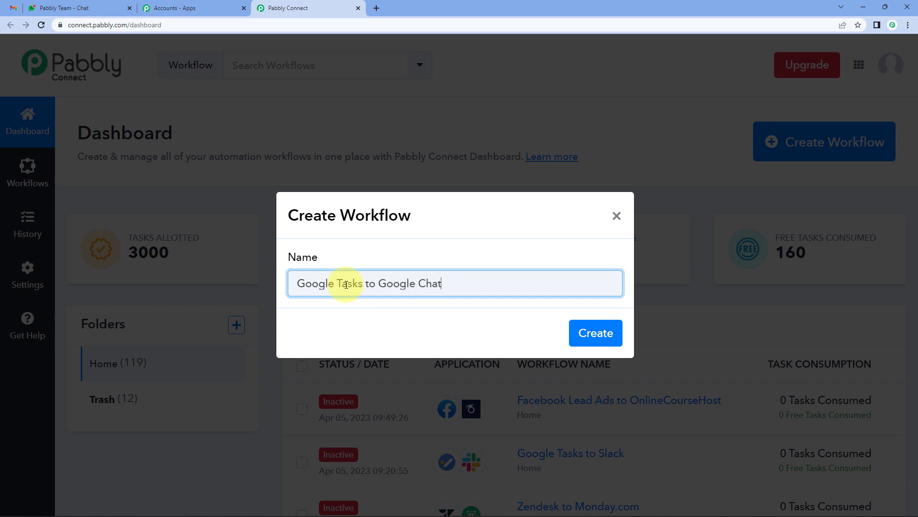
key("Return")
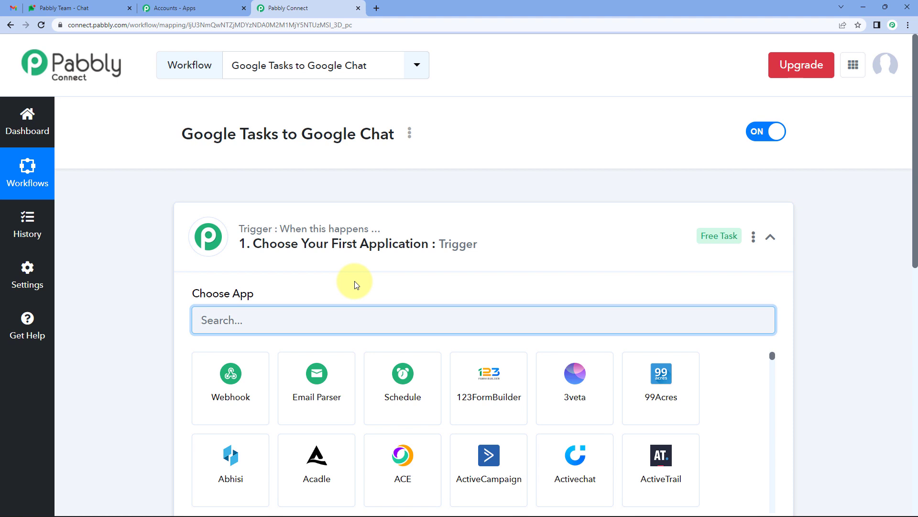
Review the workflow's trigger and action steps, the Pabbly Team space in Google Chat and the Teamwork task list in Gmail
left_click(445, 243)
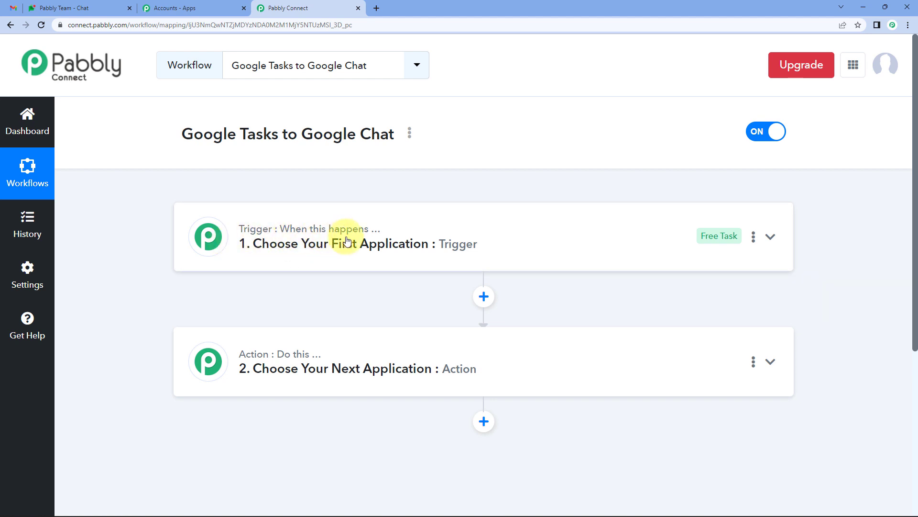
mouse_move(255, 353)
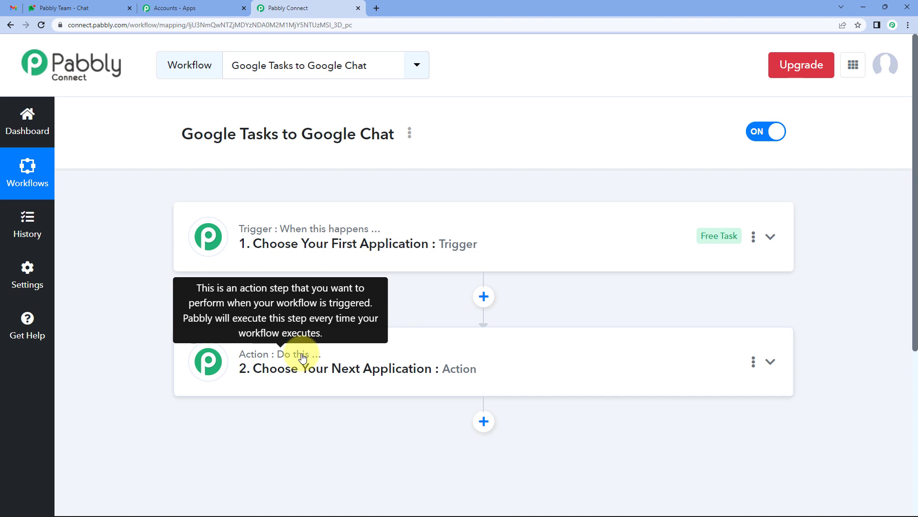
left_click_drag(183, 135, 261, 139)
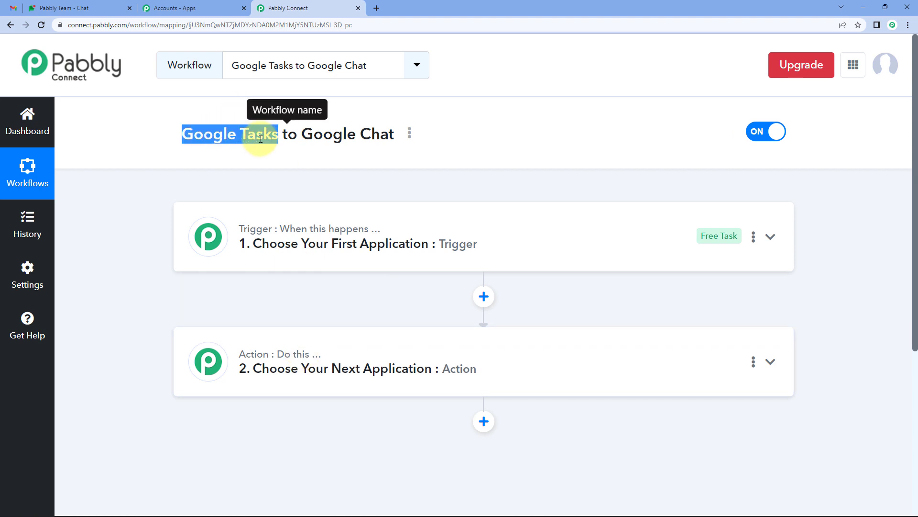
left_click(247, 139)
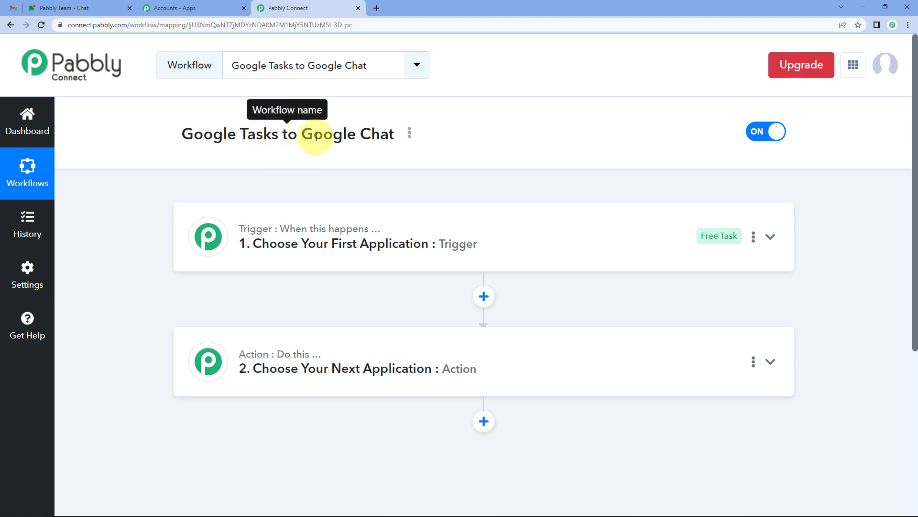
left_click_drag(318, 138, 374, 139)
left_click(374, 138)
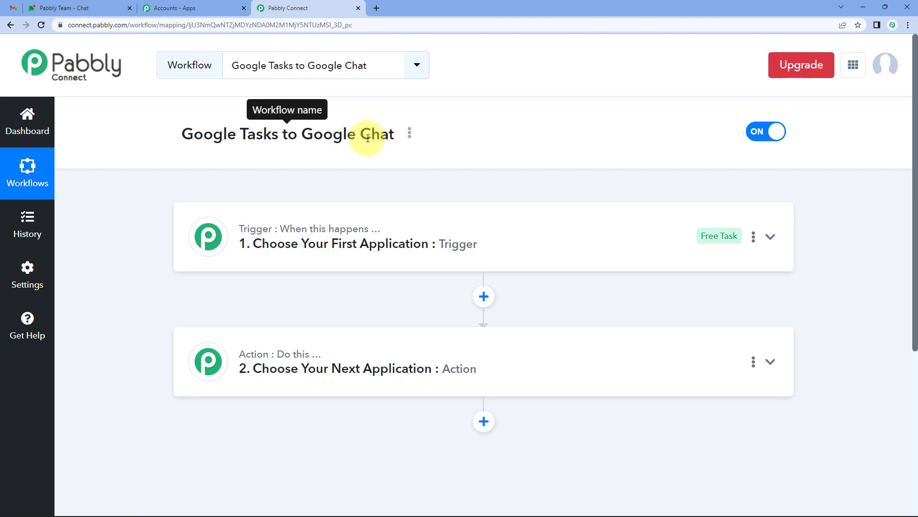
left_click(94, 8)
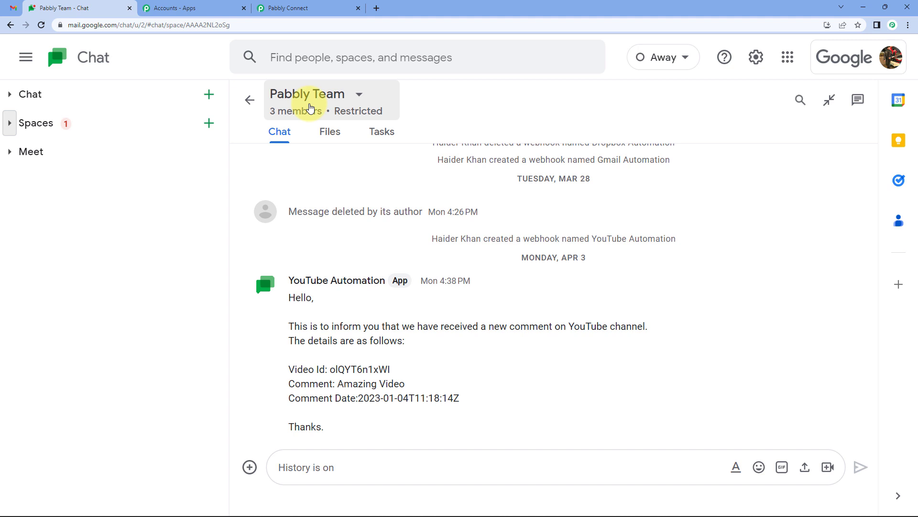
left_click(14, 7)
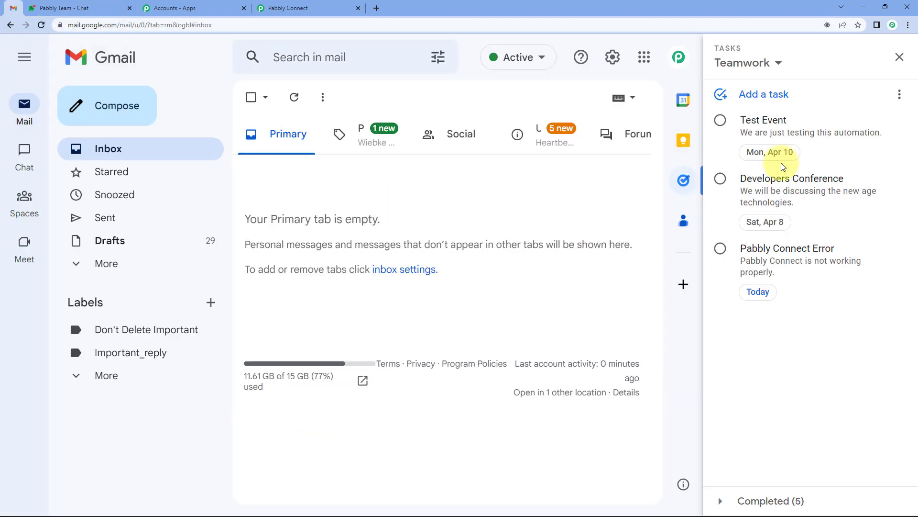
left_click(274, 7)
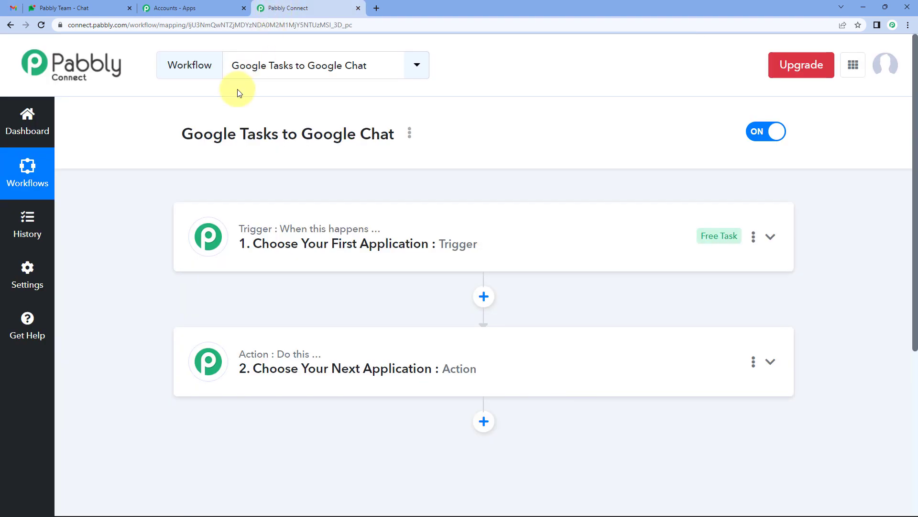
Set the workflow's trigger application to Google Tasks with New Task as the trigger event
left_click(262, 247)
left_click(225, 319)
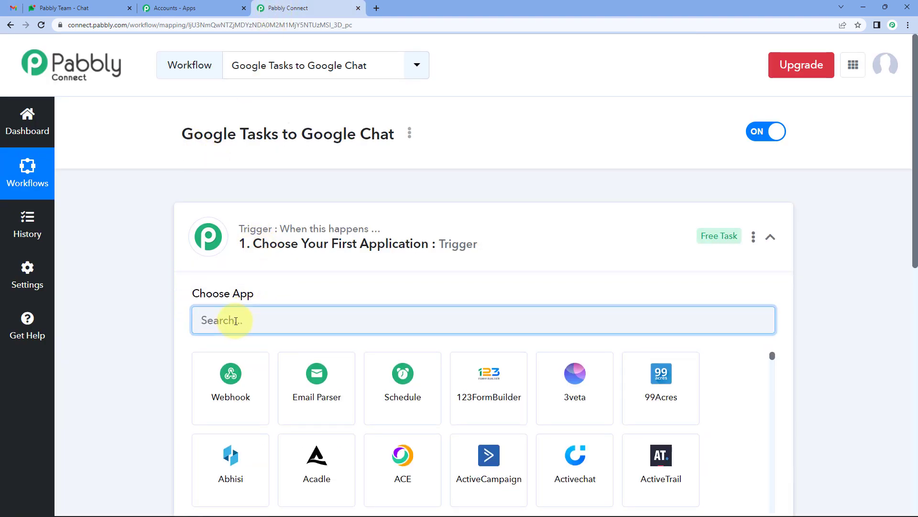
type("google tas")
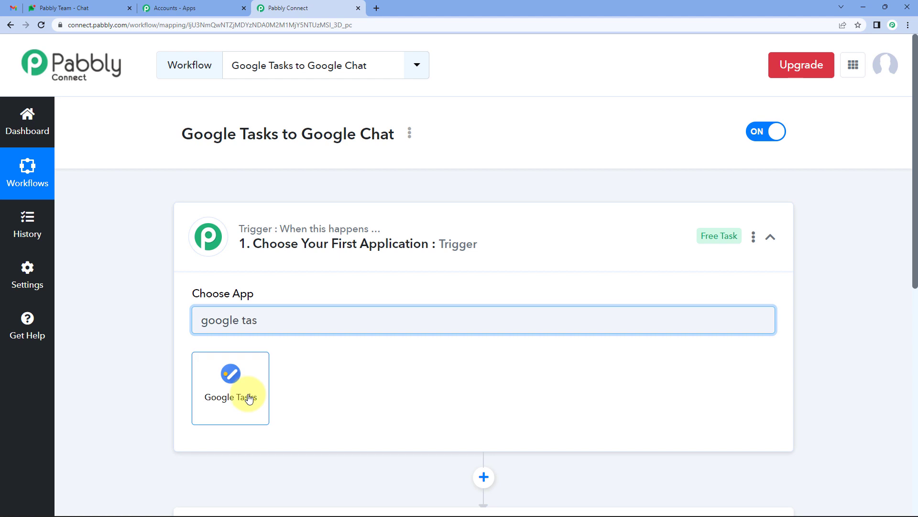
left_click(248, 395)
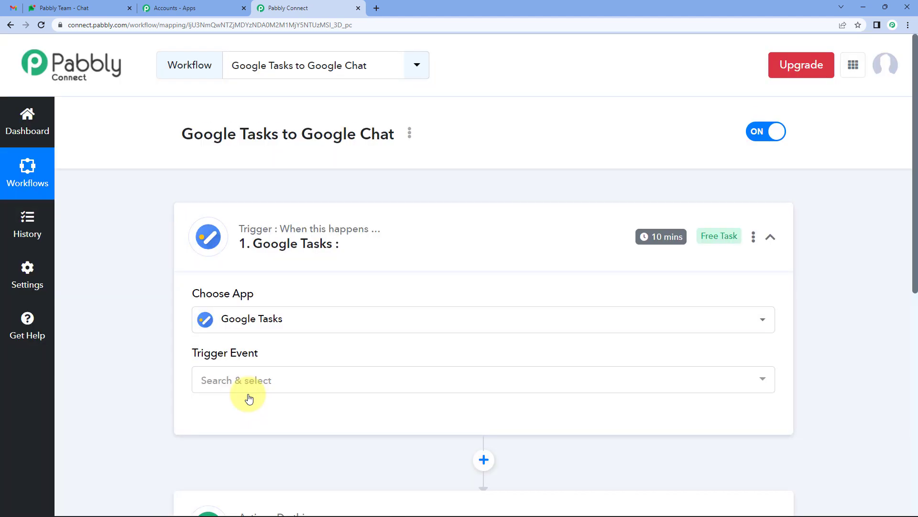
left_click(250, 381)
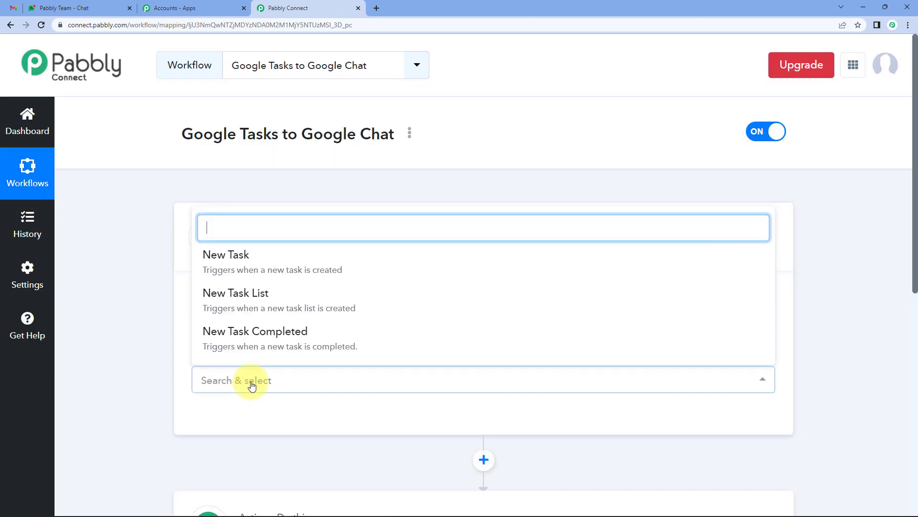
left_click(262, 266)
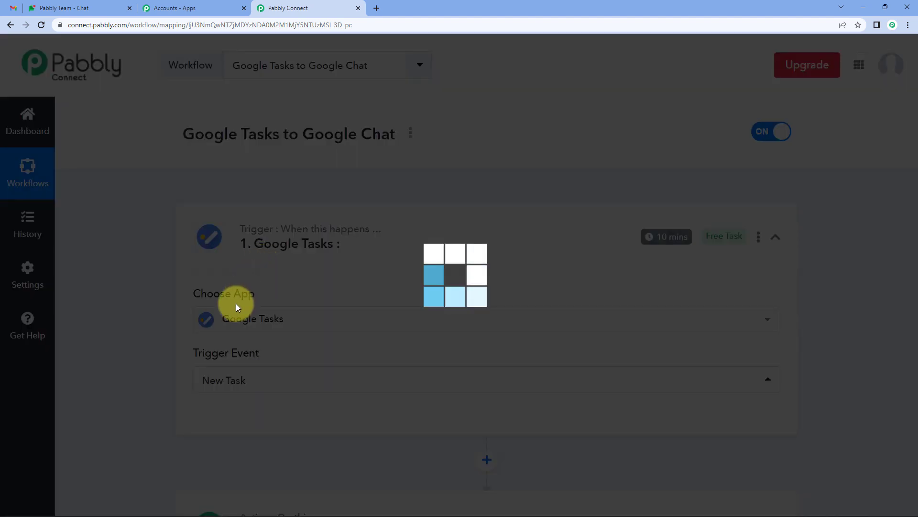
Add a new Google Tasks connection to the trigger and authorize it with the Pabbly Google account
scroll(190, 376, "down", 1)
scroll(190, 376, "down", 2)
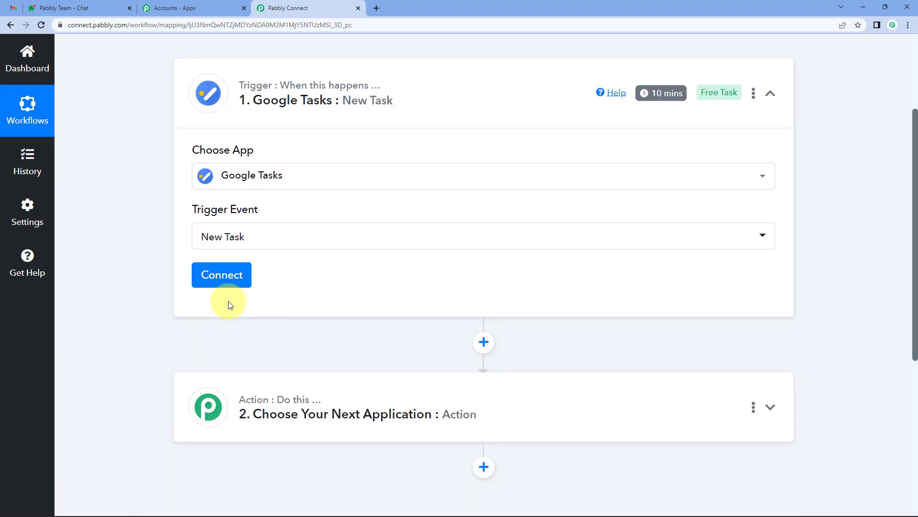
left_click(242, 277)
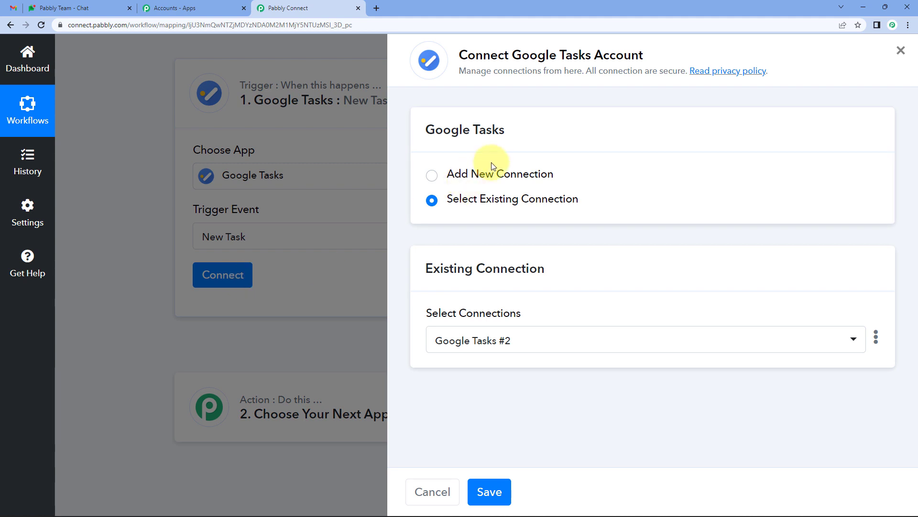
left_click(484, 172)
left_click(489, 343)
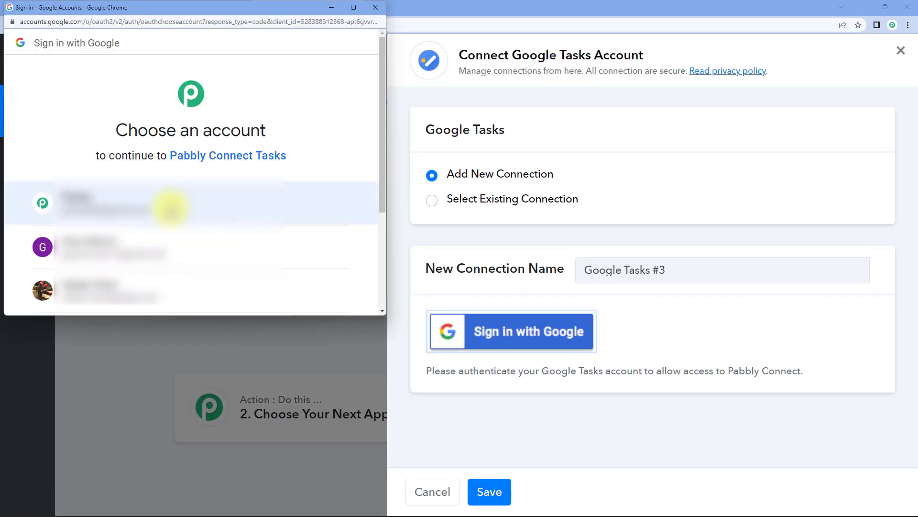
left_click(170, 208)
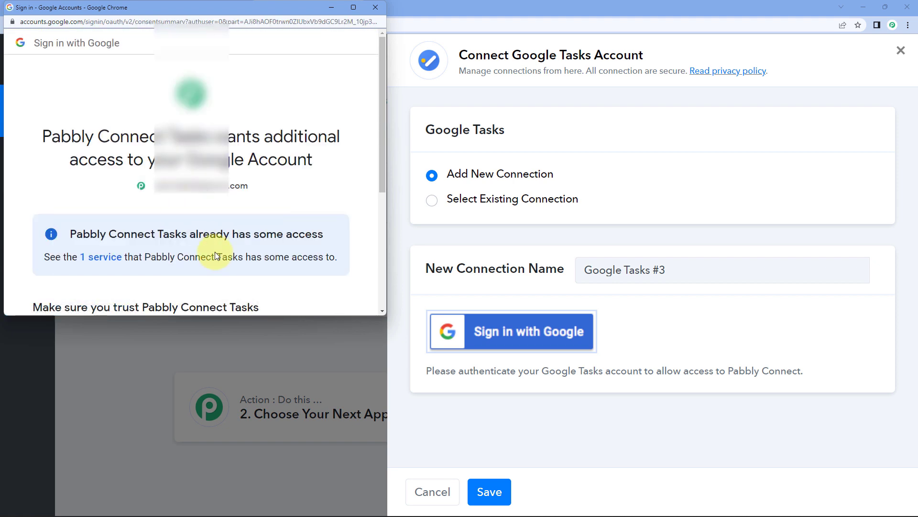
scroll(224, 251, "down", 5)
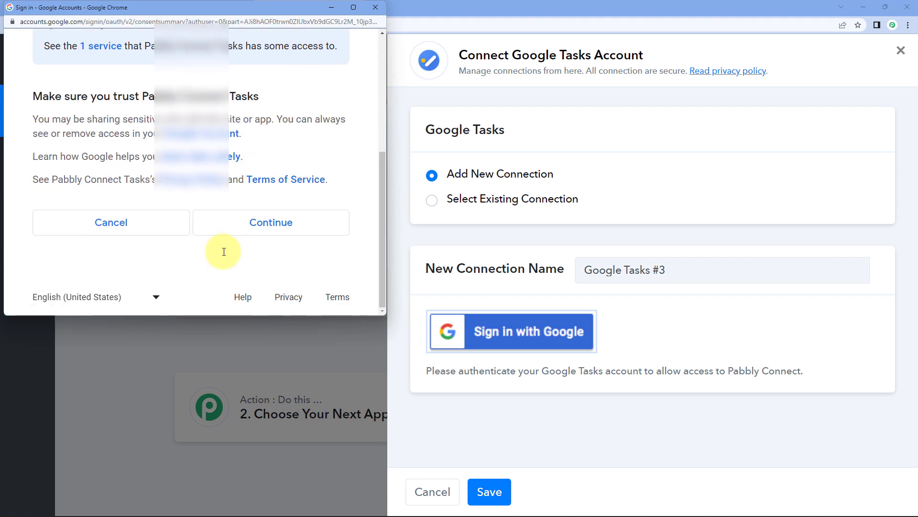
left_click(274, 232)
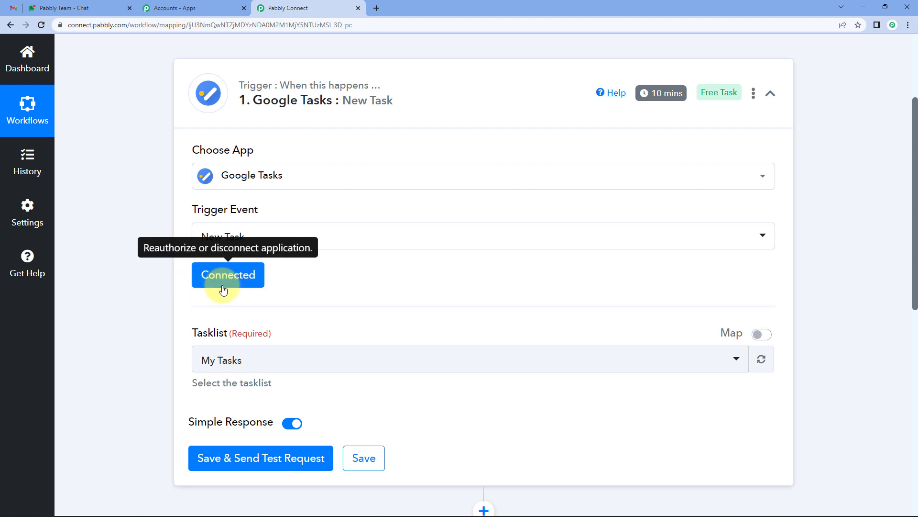
Check the available task lists in Gmail and set the trigger's tasklist to Teamwork
scroll(137, 258, "down", 3)
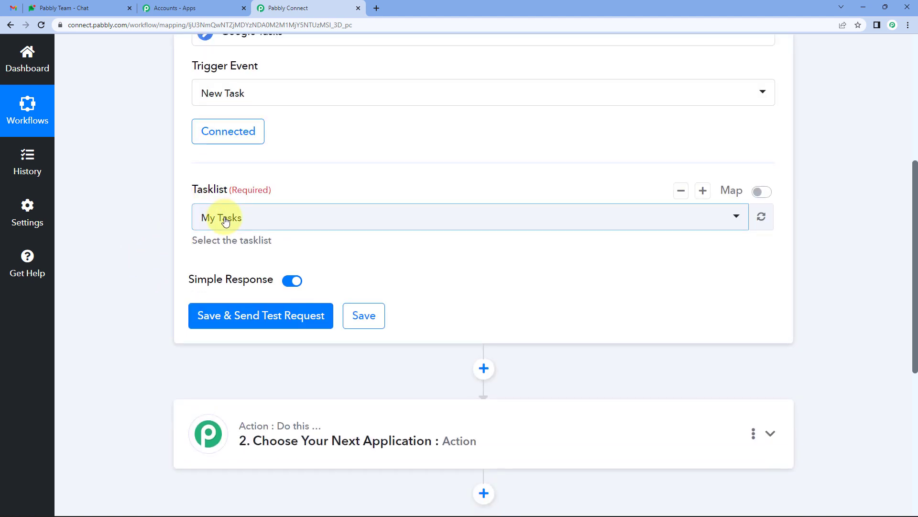
left_click(13, 8)
left_click(769, 63)
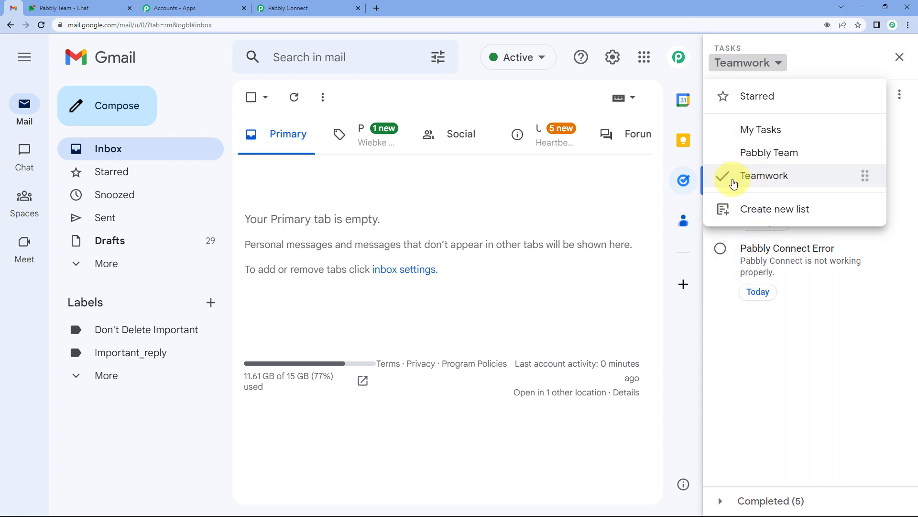
left_click(799, 352)
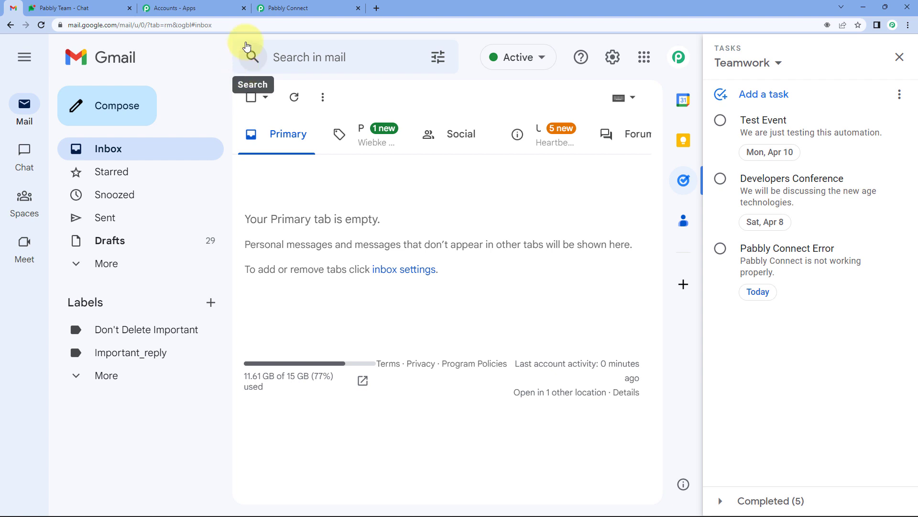
left_click(279, 8)
left_click(282, 223)
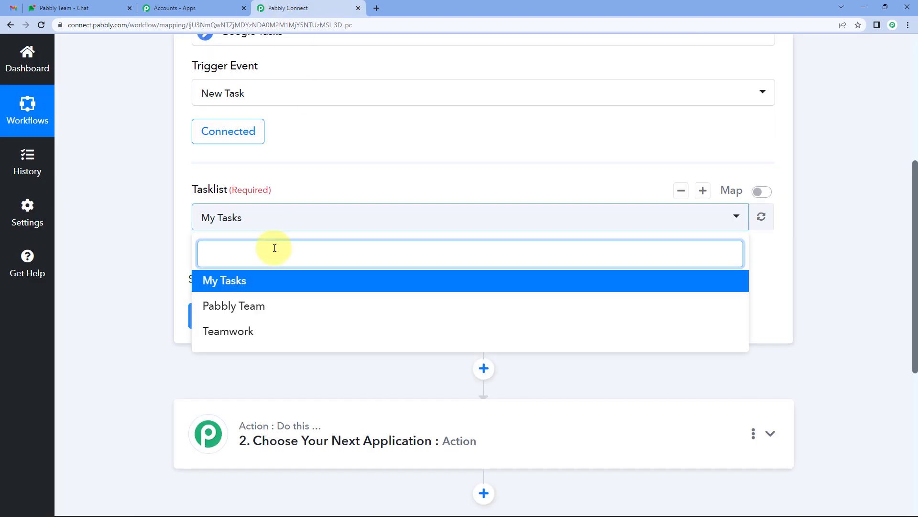
left_click(239, 334)
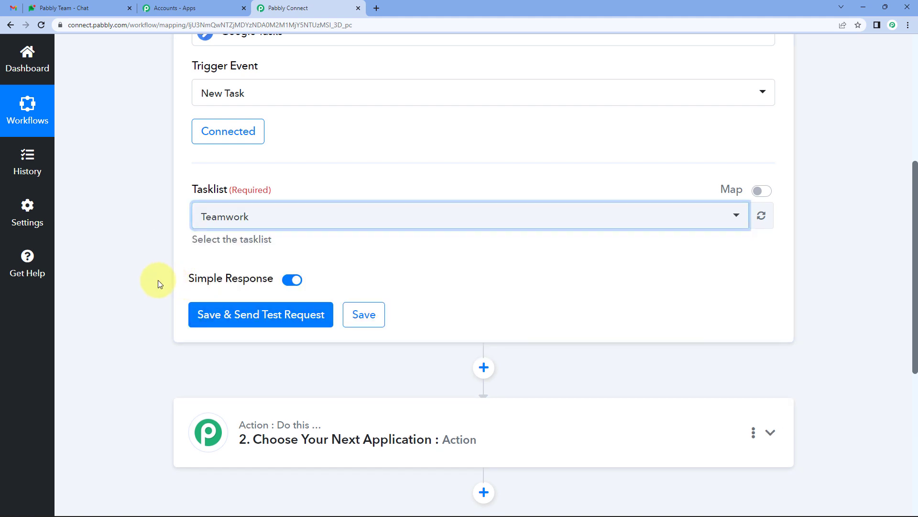
Save the trigger, send a test request and compare the received response with the Teamwork tasks in Gmail
left_click(262, 315)
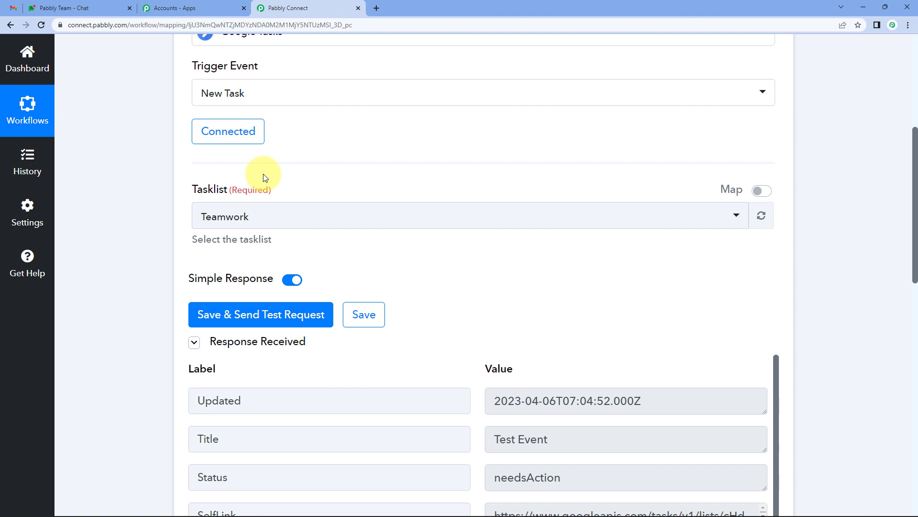
scroll(160, 246, "down", 3)
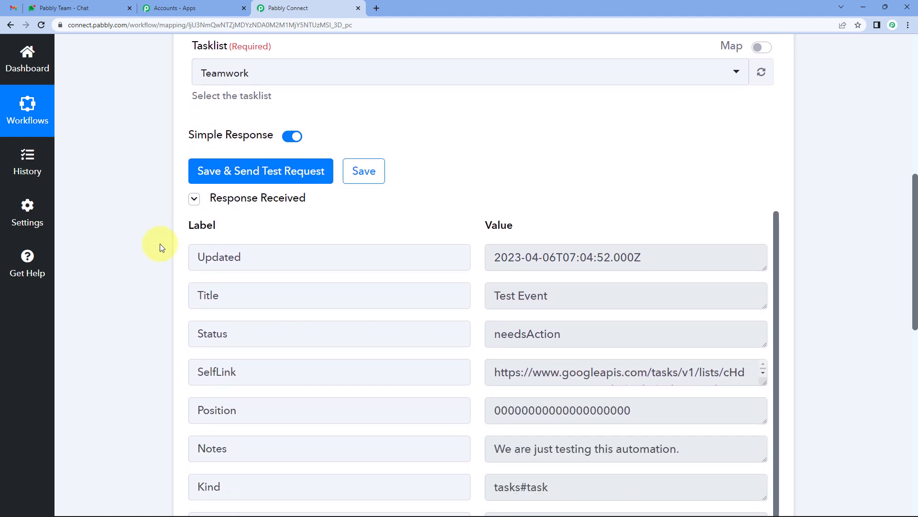
left_click(13, 8)
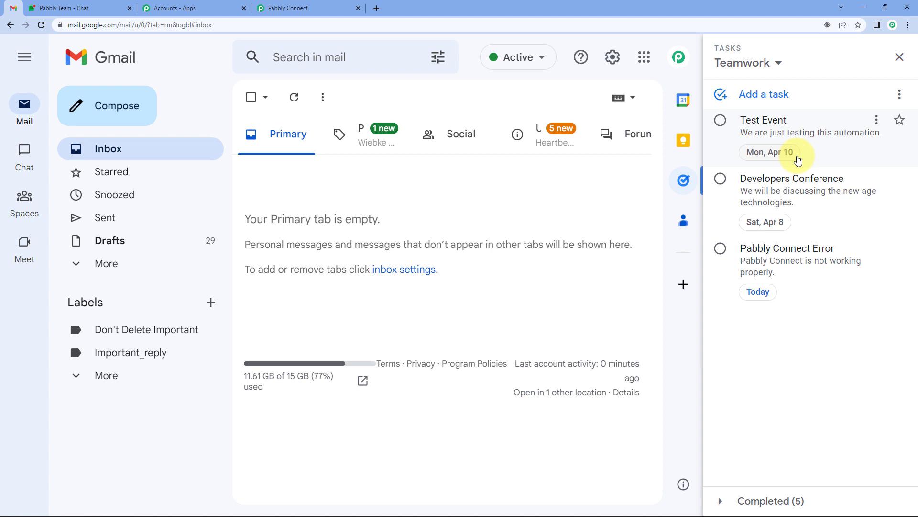
left_click(330, 8)
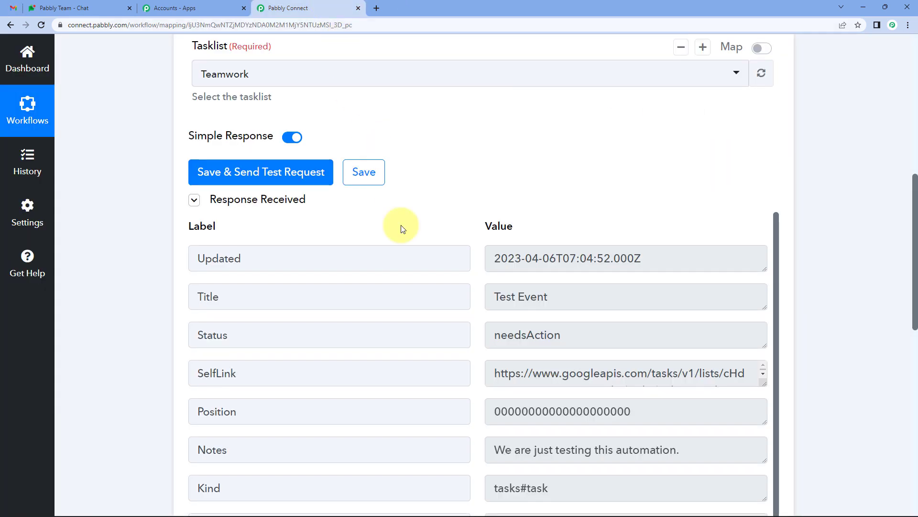
scroll(179, 257, "down", 1)
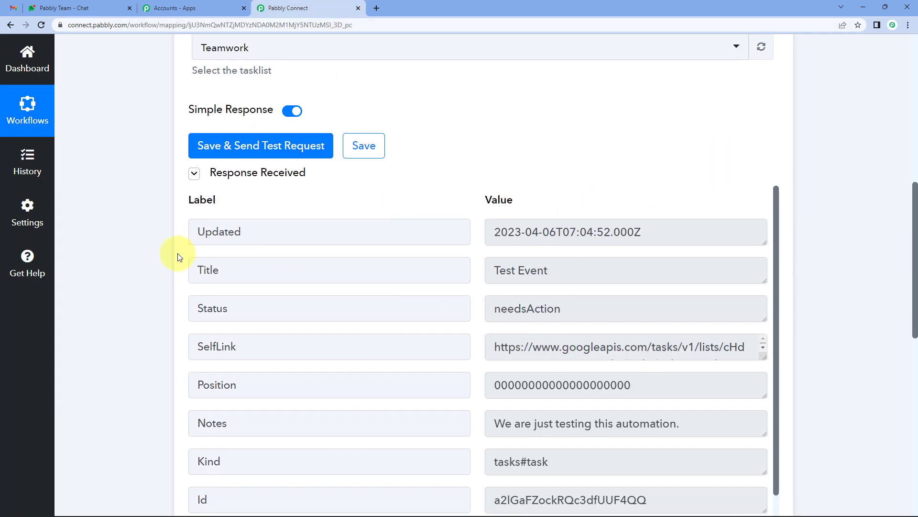
Examine the title, notes and due date values in the trigger's received response
scroll(177, 257, "down", 1)
left_click_drag(496, 198, 597, 331)
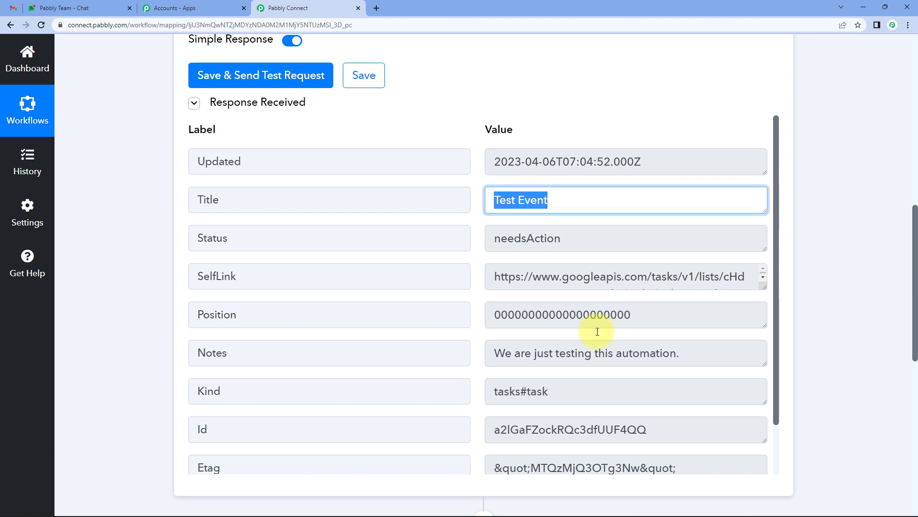
scroll(549, 306, "down", 2)
triple_click(539, 294)
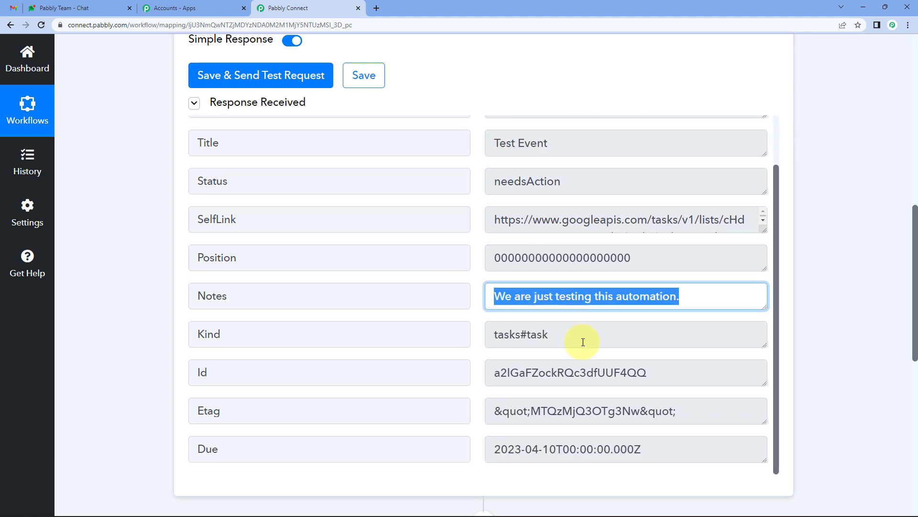
scroll(583, 341, "down", 2)
triple_click(543, 355)
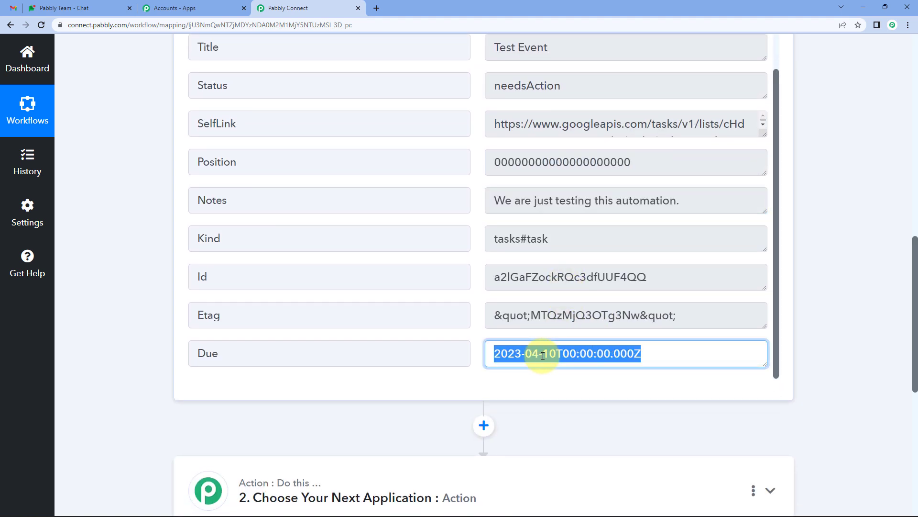
left_click(577, 383)
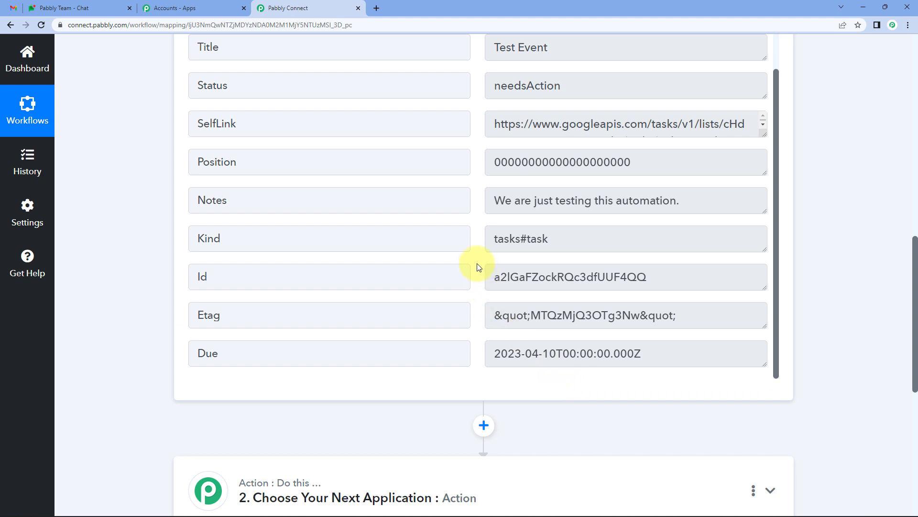
Review the Google Tasks trigger's polling interval, tasklist setting and received response
scroll(477, 262, "up", 3)
scroll(157, 170, "up", 1)
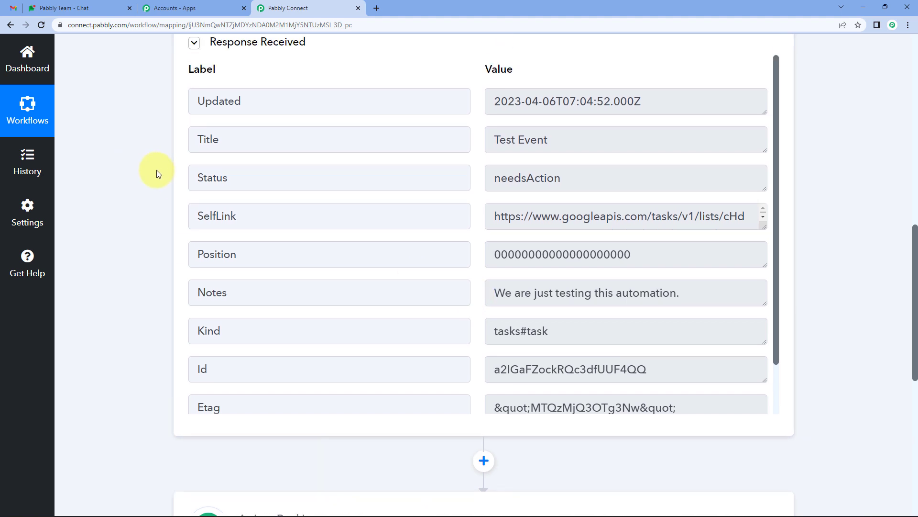
scroll(156, 170, "up", 9)
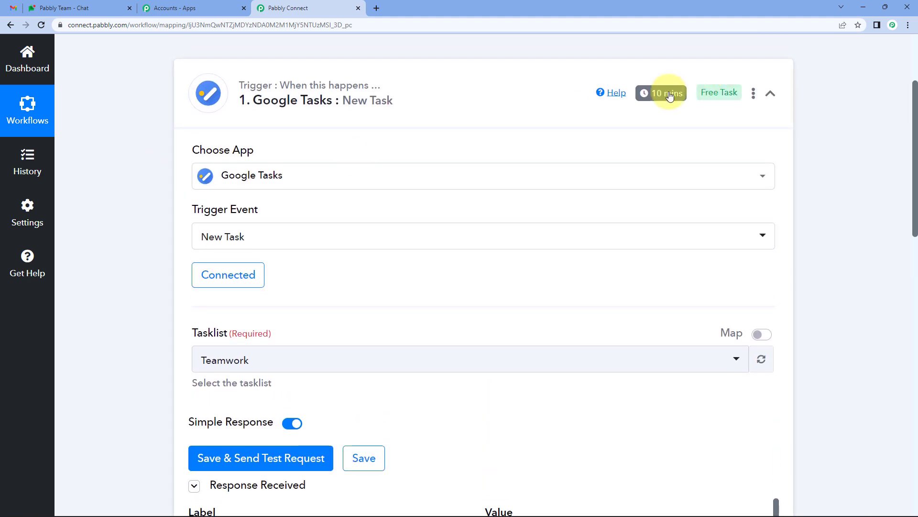
mouse_move(659, 99)
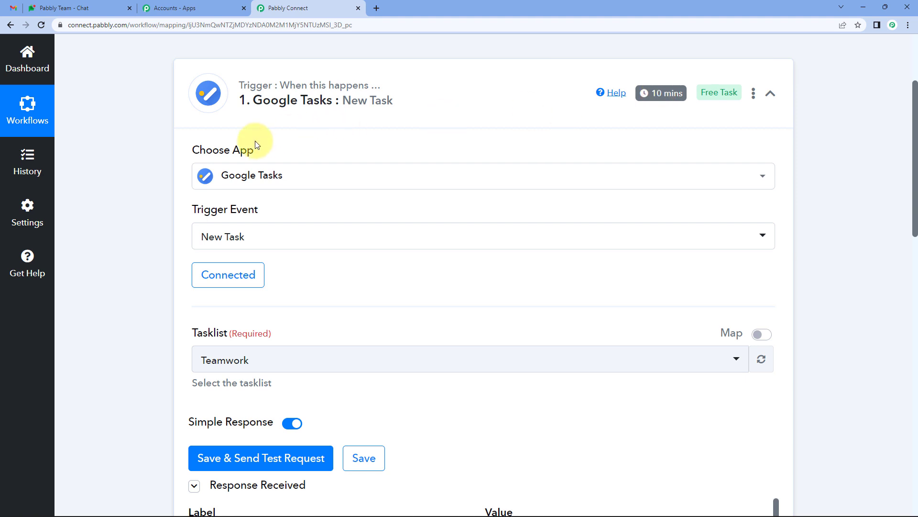
scroll(117, 231, "down", 9)
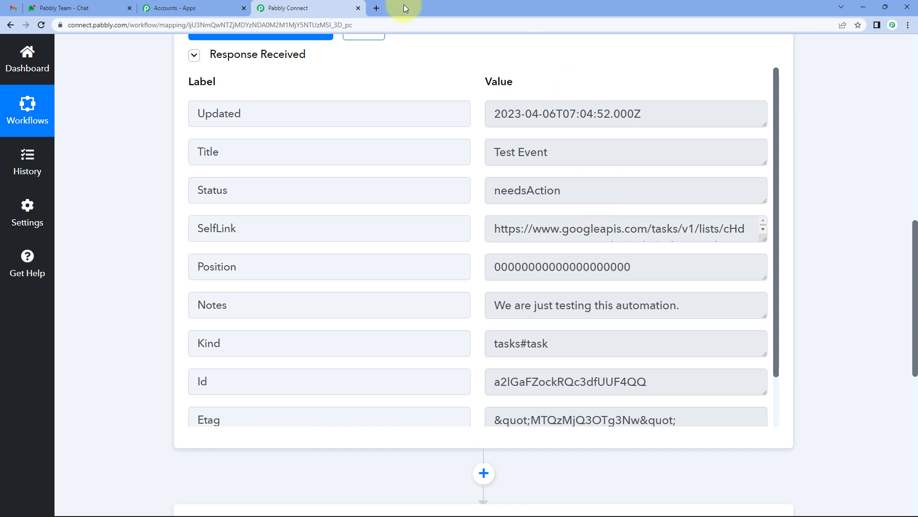
mouse_move(298, 64)
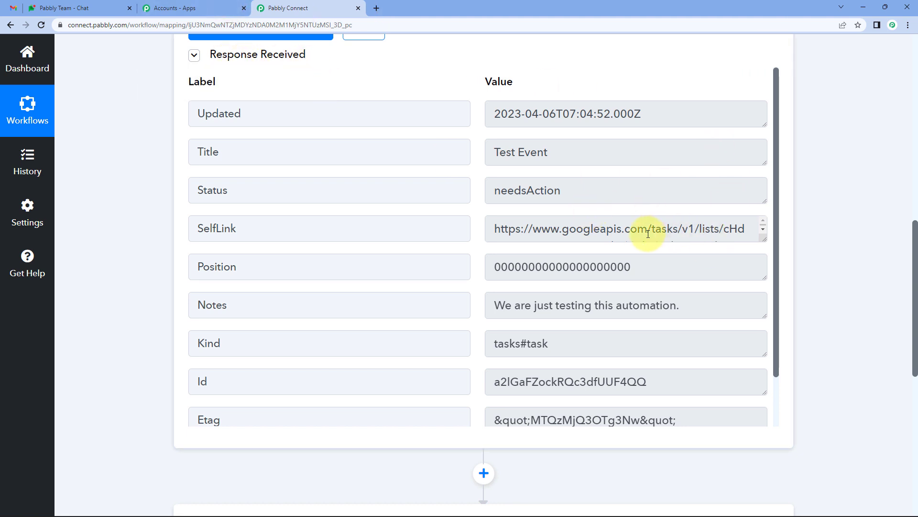
scroll(643, 230, "up", 3)
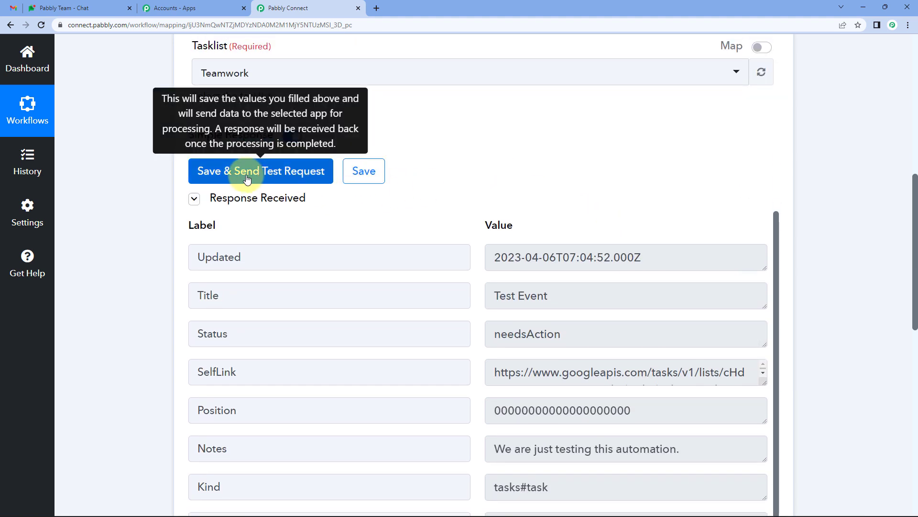
scroll(474, 181, "up", 3)
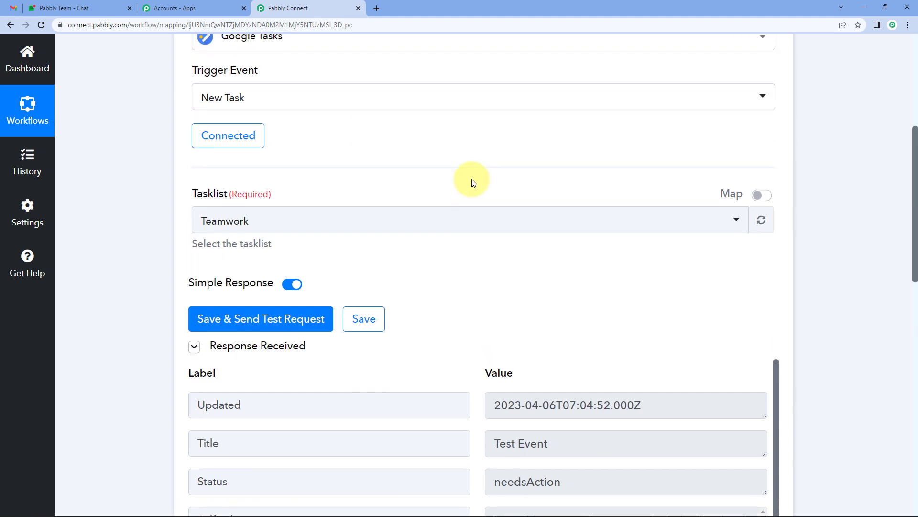
scroll(474, 181, "up", 5)
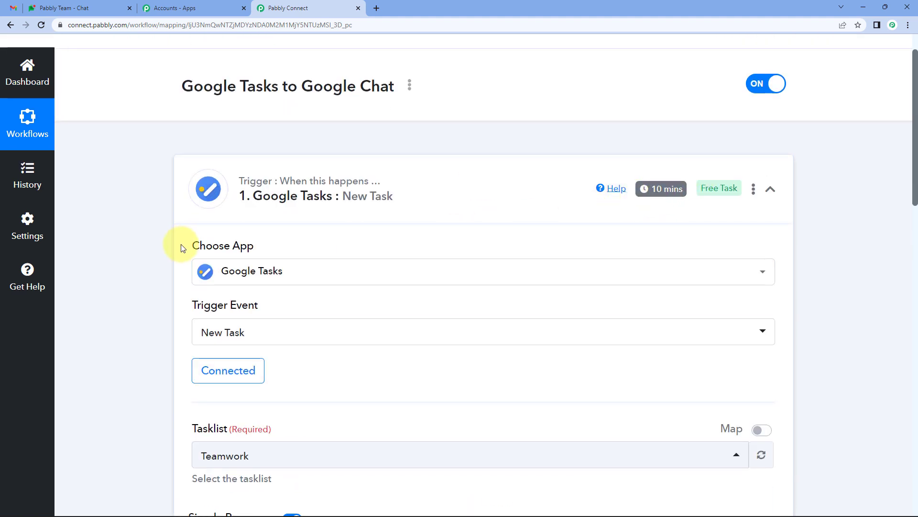
Set the action application to Google Chat Hangout with Create Message as the action event and connect it
scroll(182, 247, "down", 12)
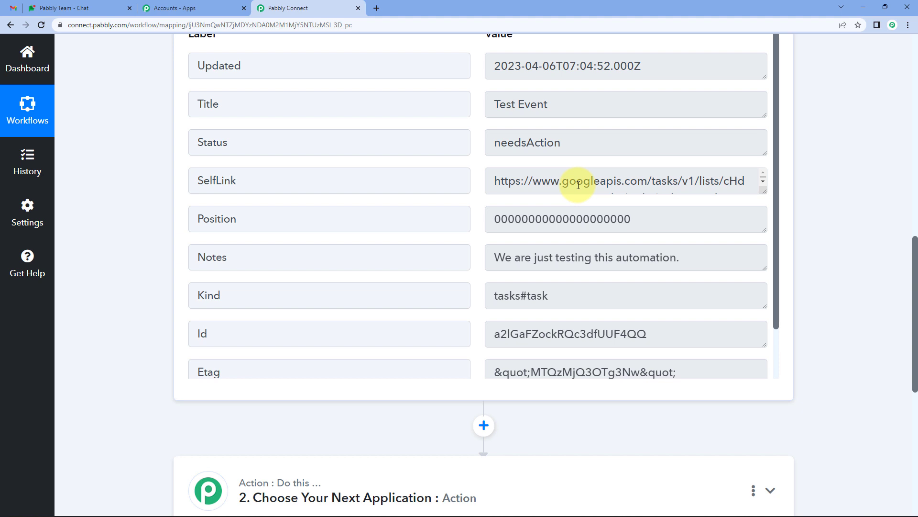
scroll(818, 273, "down", 5)
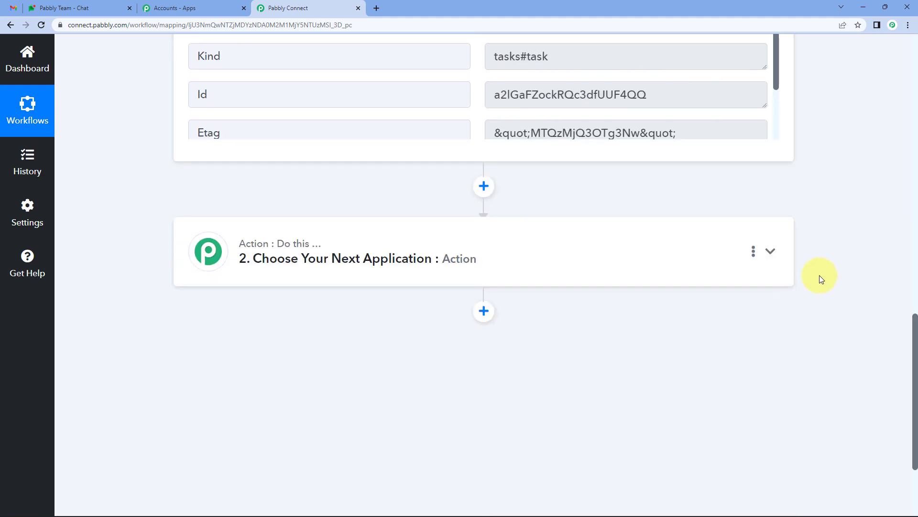
left_click(413, 247)
left_click(390, 344)
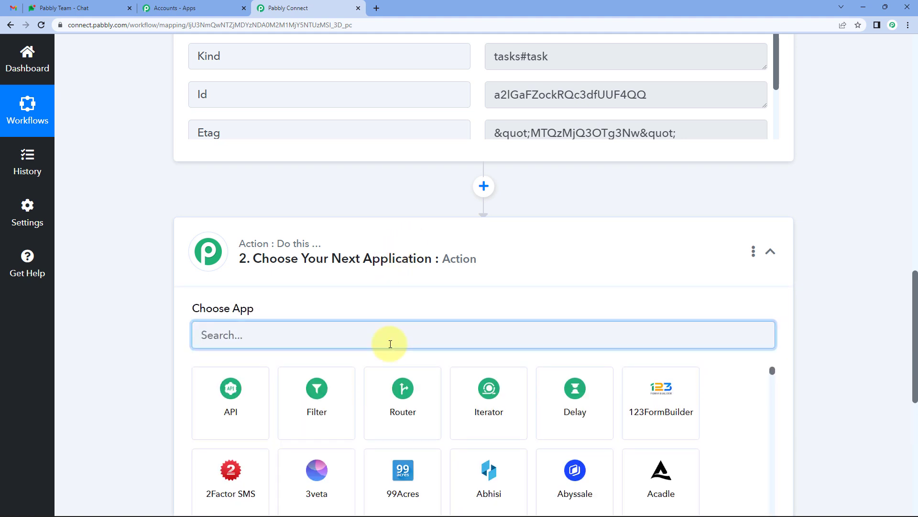
type("chat")
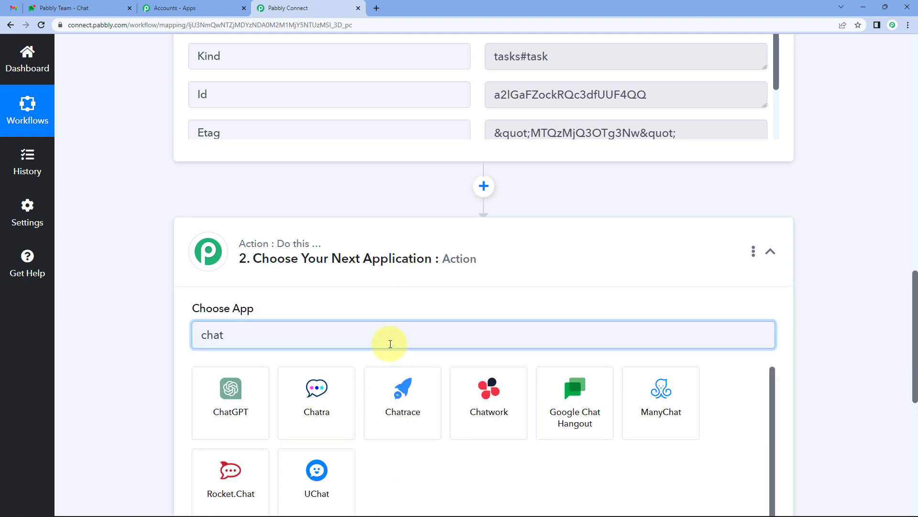
left_click(594, 422)
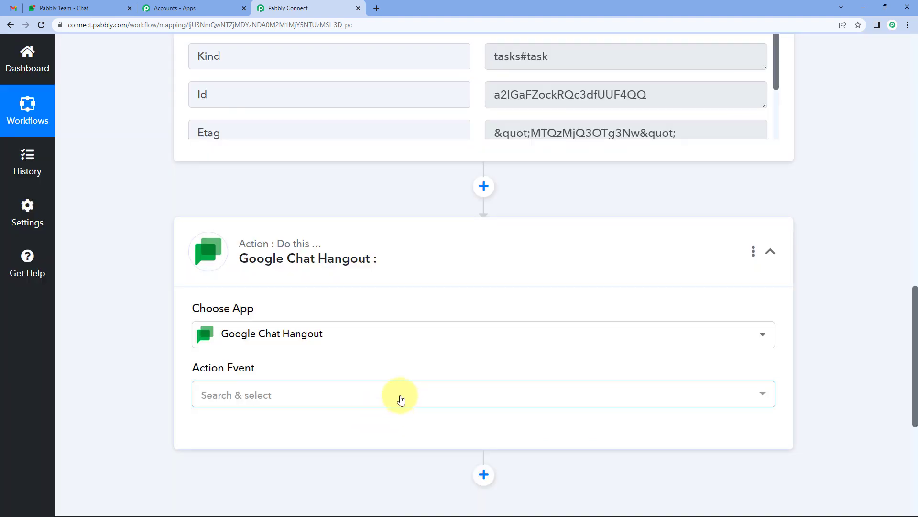
left_click(401, 399)
left_click(315, 315)
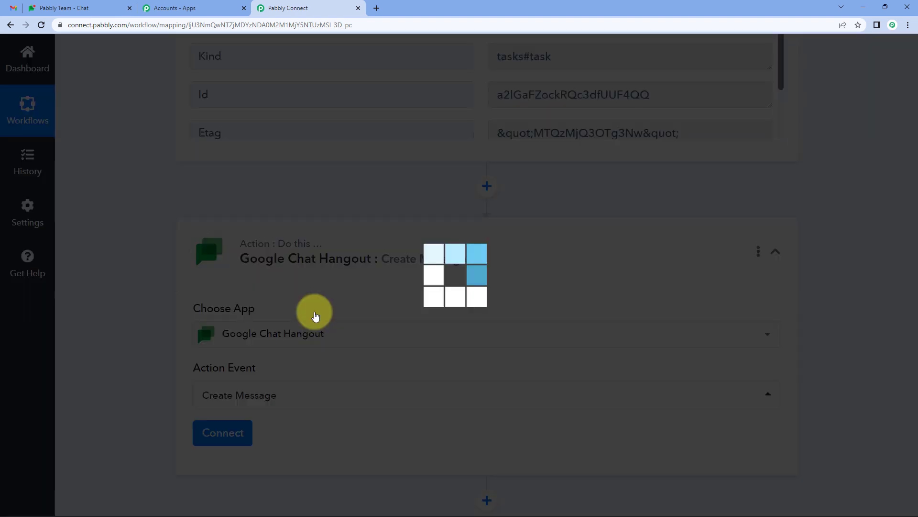
left_click(241, 434)
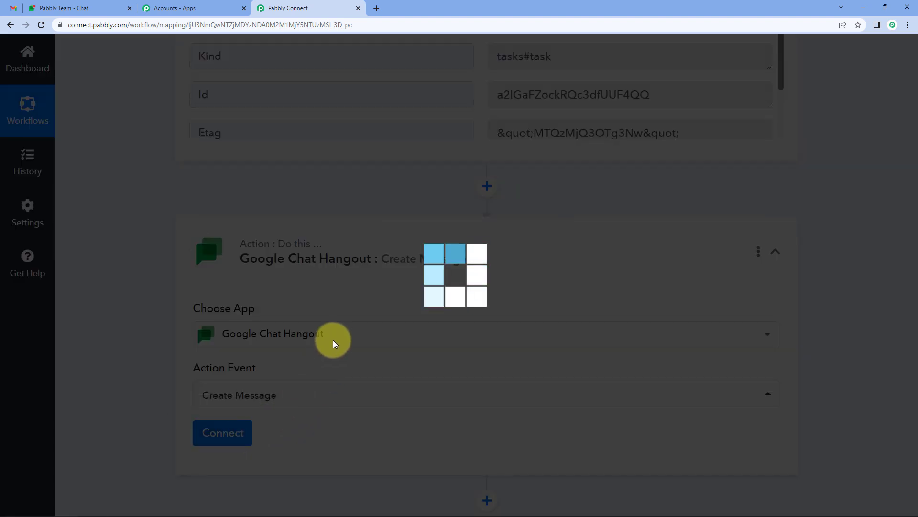
Open the help thread linked from the Chat Webhook URL field and read the steps for registering an incoming webhook
scroll(437, 266, "down", 7)
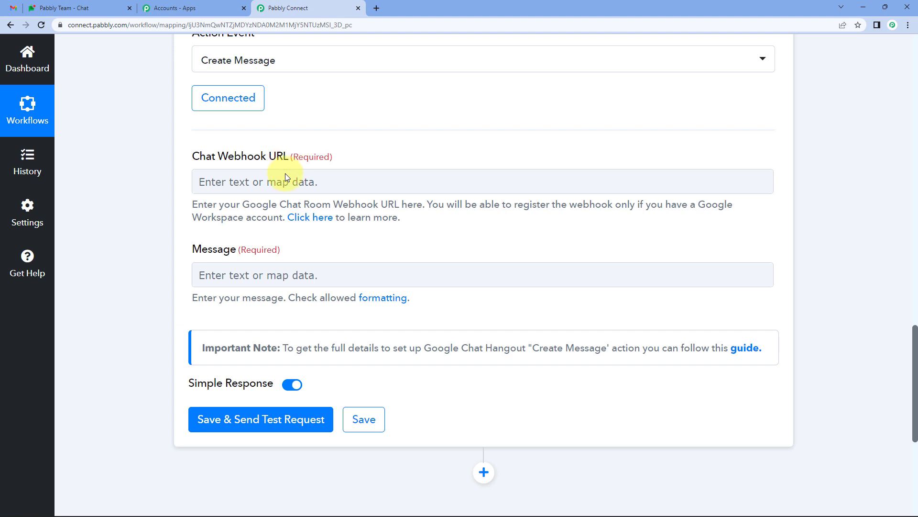
left_click(321, 223)
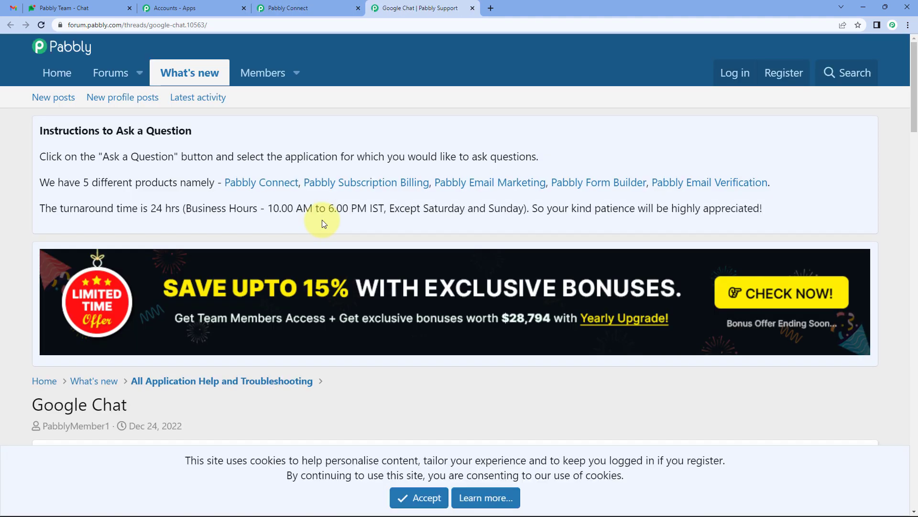
scroll(237, 243, "down", 6)
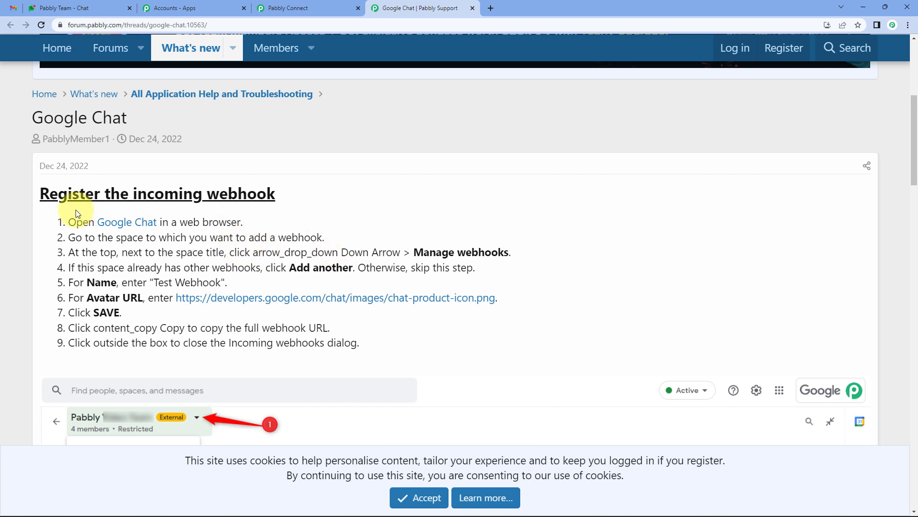
left_click_drag(58, 222, 365, 349)
left_click(386, 349)
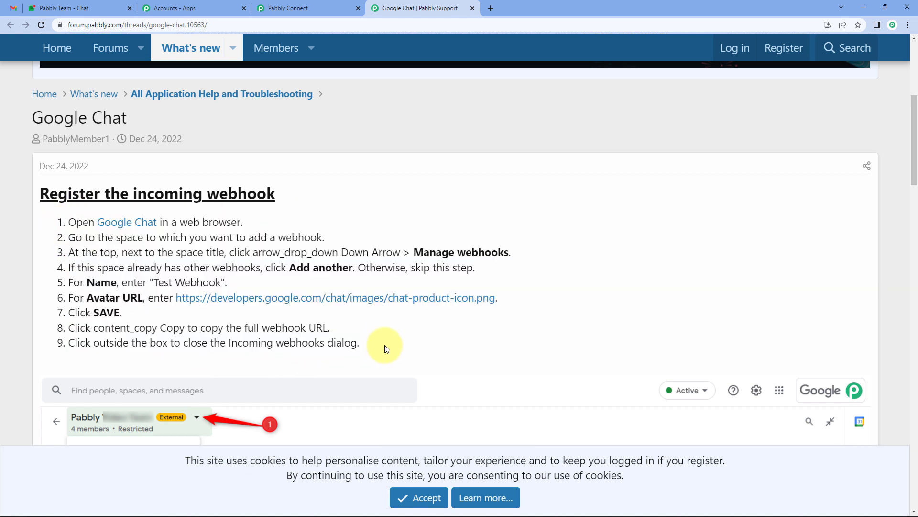
Switch to Google Chat and add another incoming webhook to the Pabbly Team space, named Google Task Automation
left_click(62, 8)
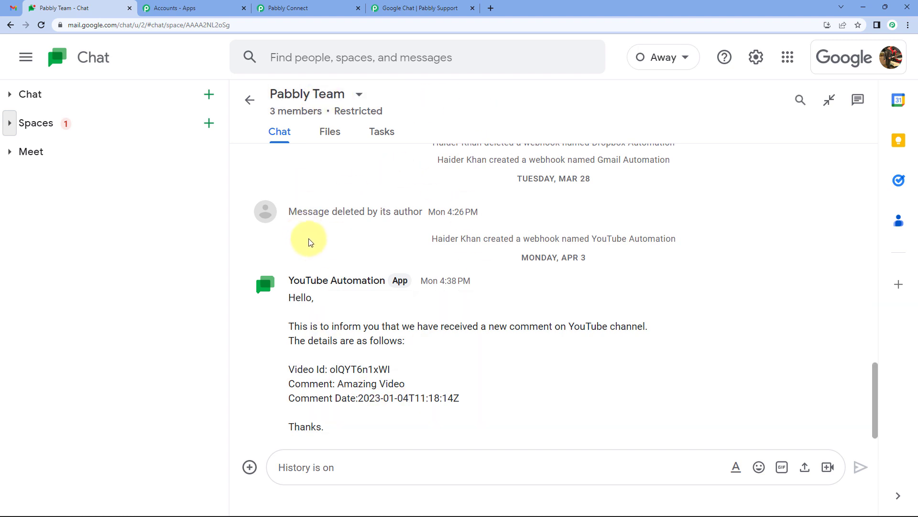
left_click(359, 95)
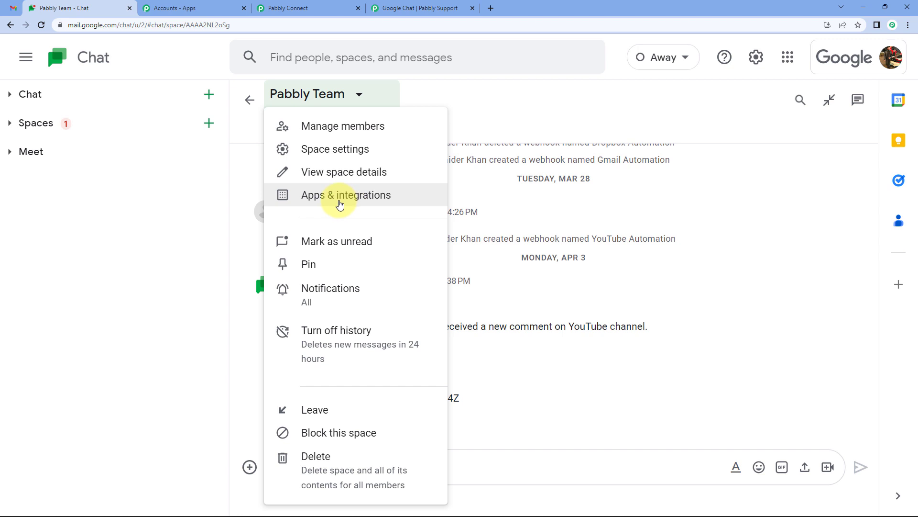
left_click(340, 205)
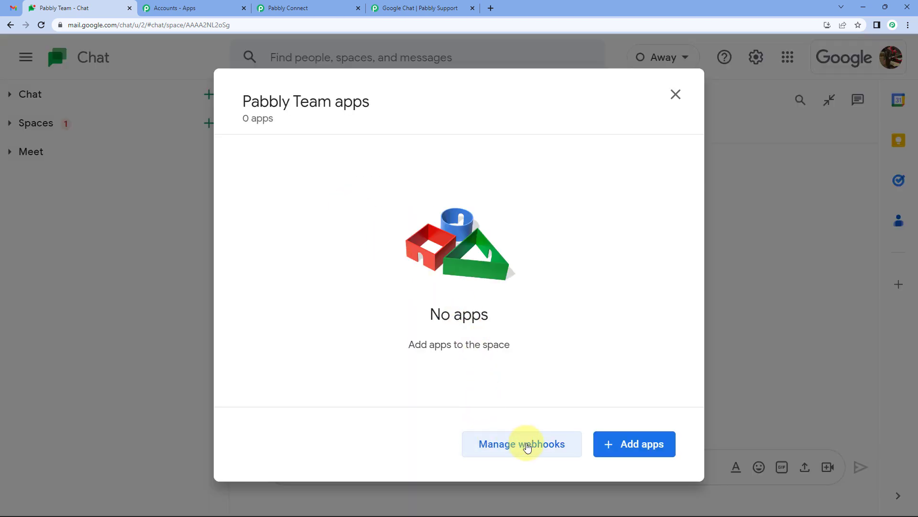
left_click(523, 440)
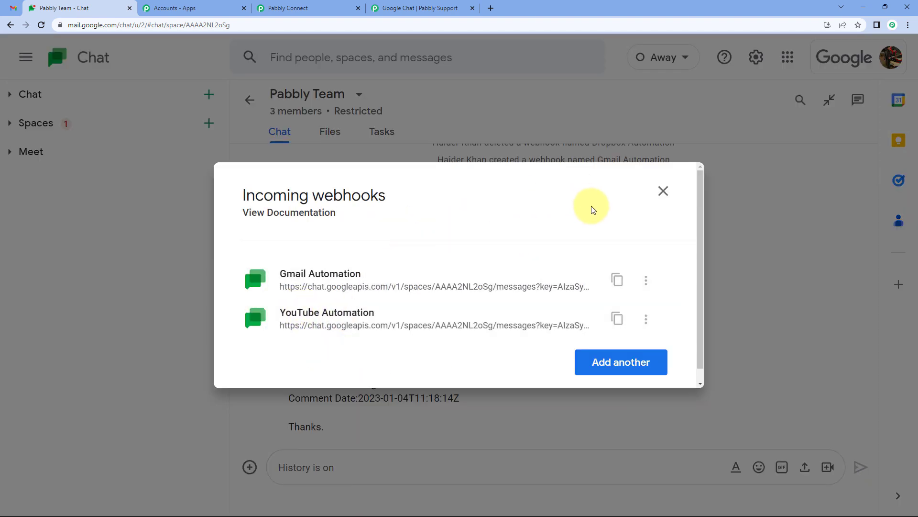
left_click(599, 366)
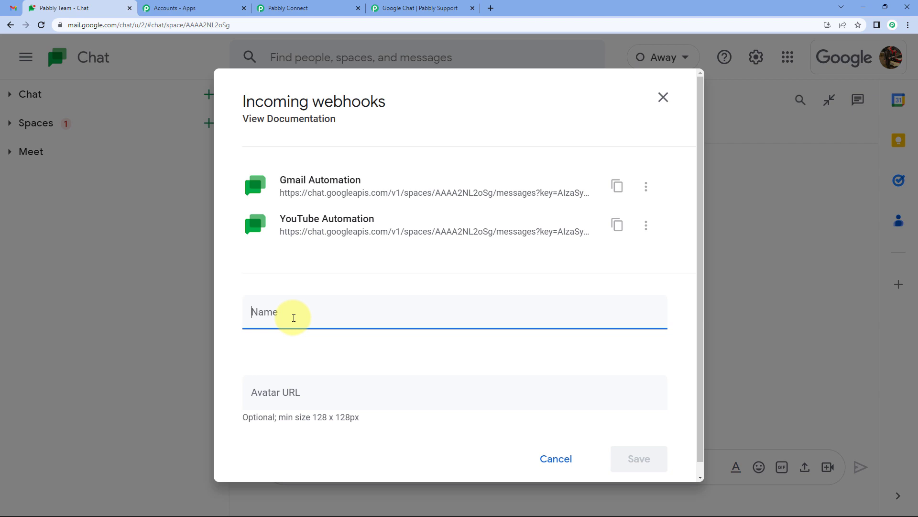
type("Google Task Automation")
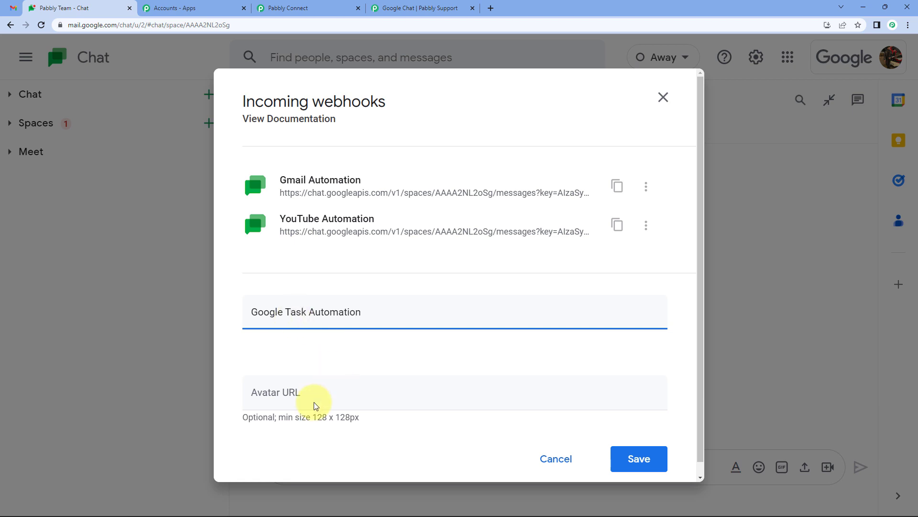
left_click(318, 400)
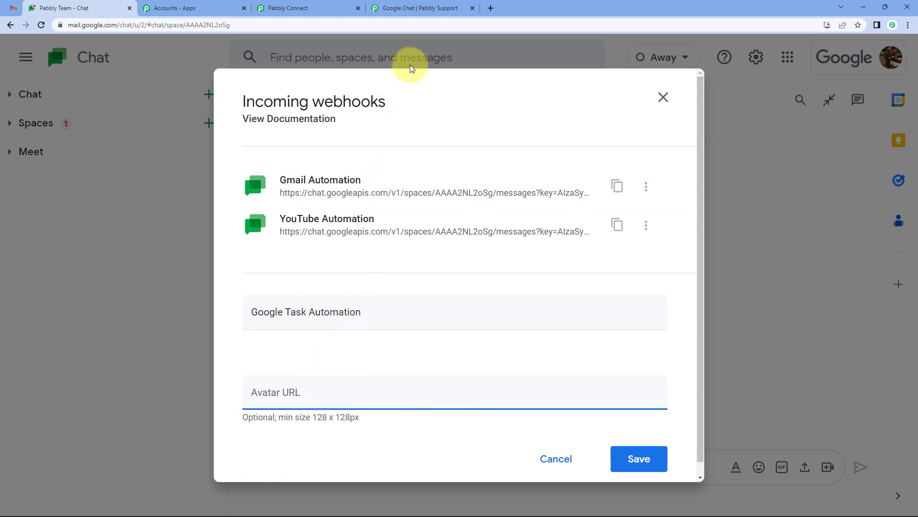
left_click(435, 9)
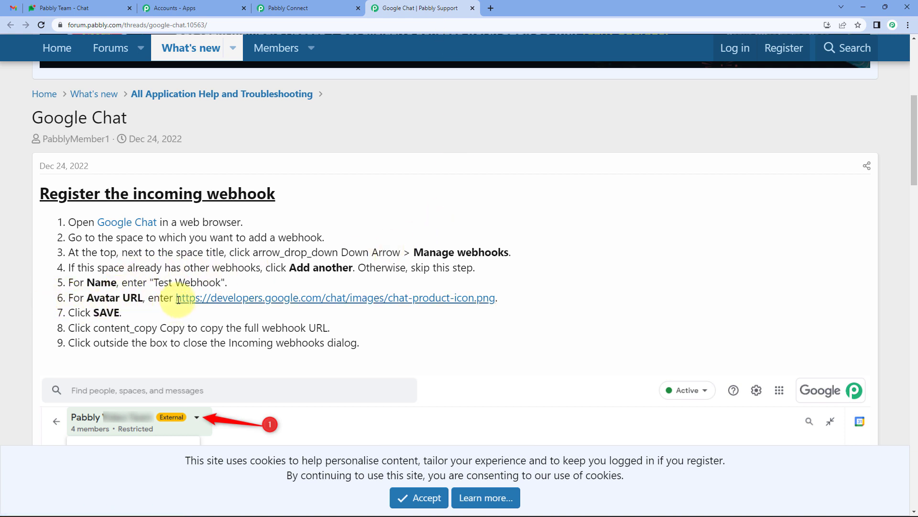
left_click_drag(176, 299, 495, 299)
key("ctrl+c")
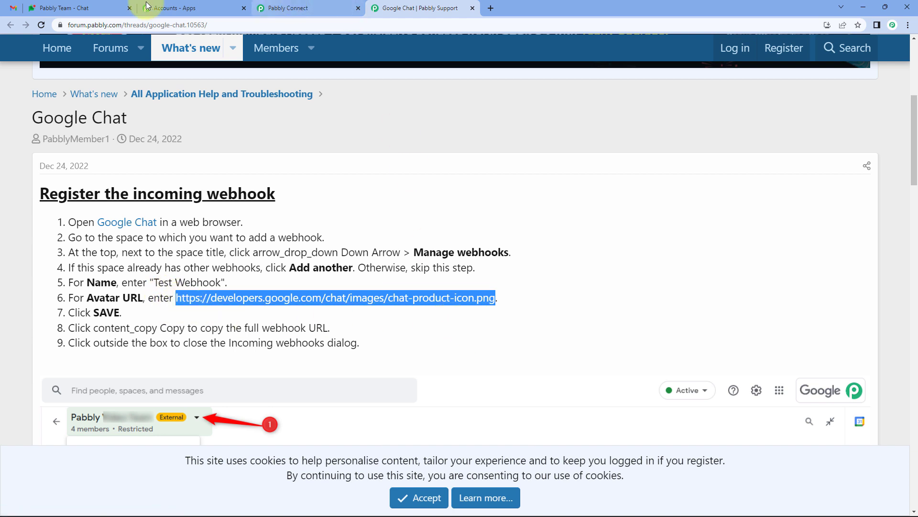
left_click(65, 8)
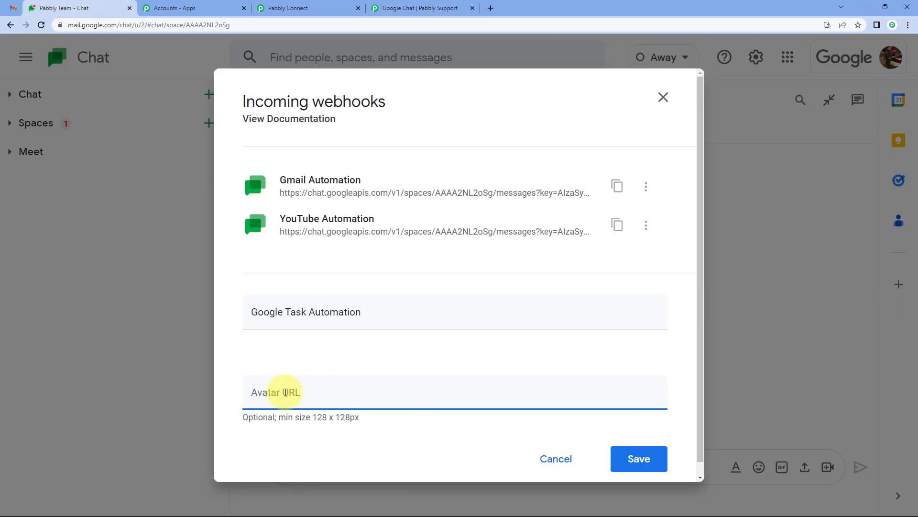
key("ctrl+v")
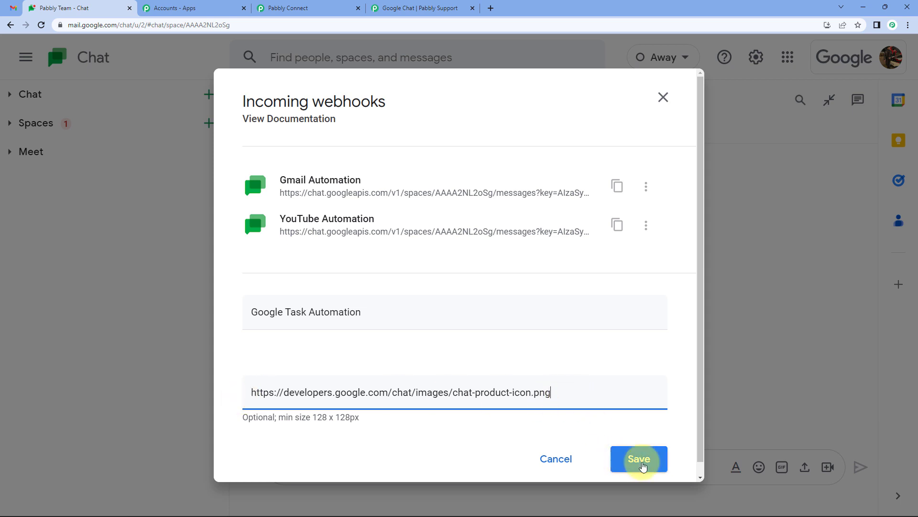
left_click(643, 461)
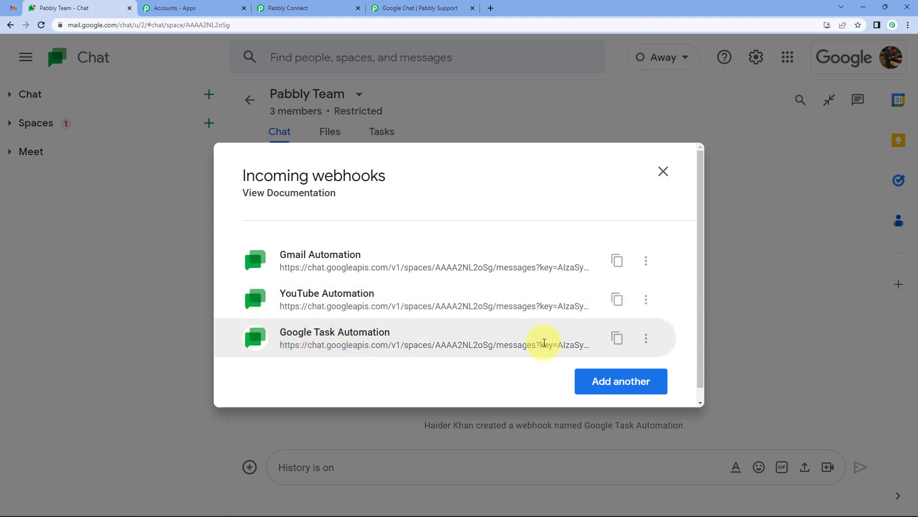
Copy the Google Task Automation webhook link, switch to Pabbly Connect and paste it as the Chat Webhook URL
left_click(621, 345)
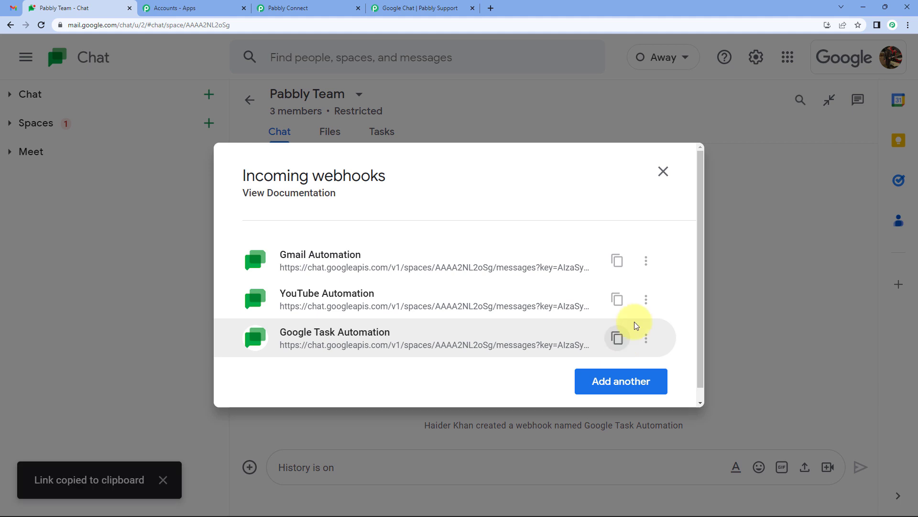
left_click(663, 172)
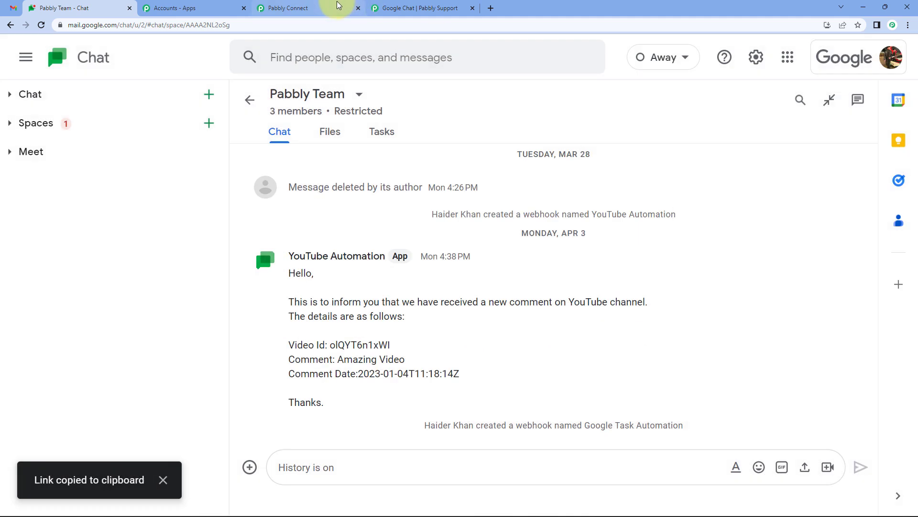
left_click(307, 10)
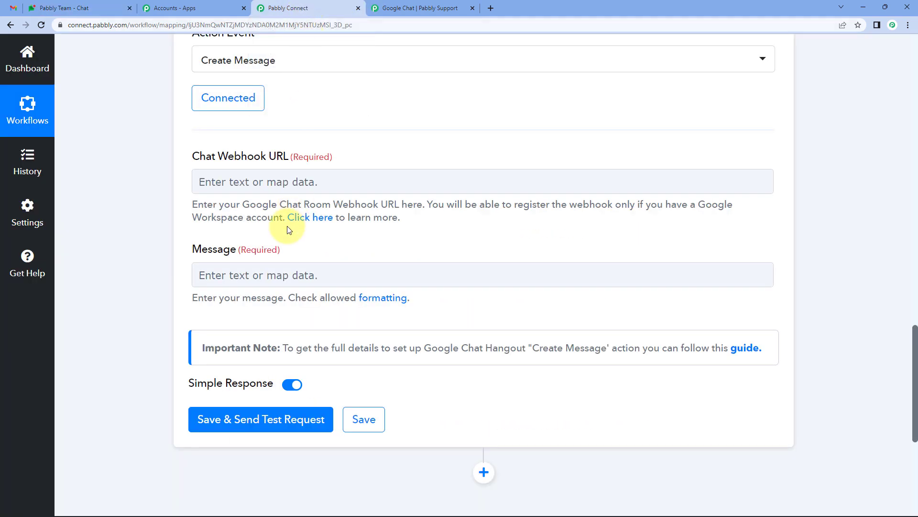
left_click(249, 179)
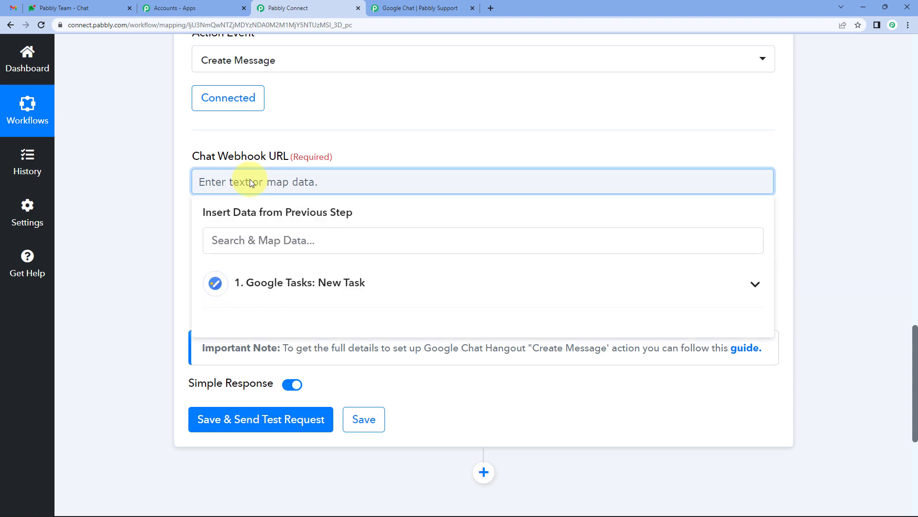
key("ctrl+v")
left_click(177, 211)
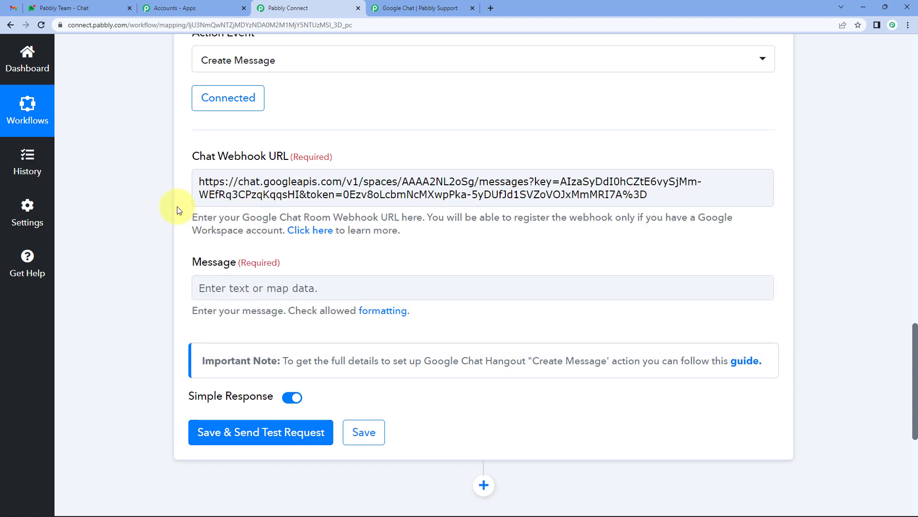
Write the message as "Hello Team,", "New task details:", separate lines labelled "Task Title:", "Notes:" and "Due Date:", and a closing "Thanks."
scroll(185, 208, "down", 3)
left_click_drag(195, 119, 222, 126)
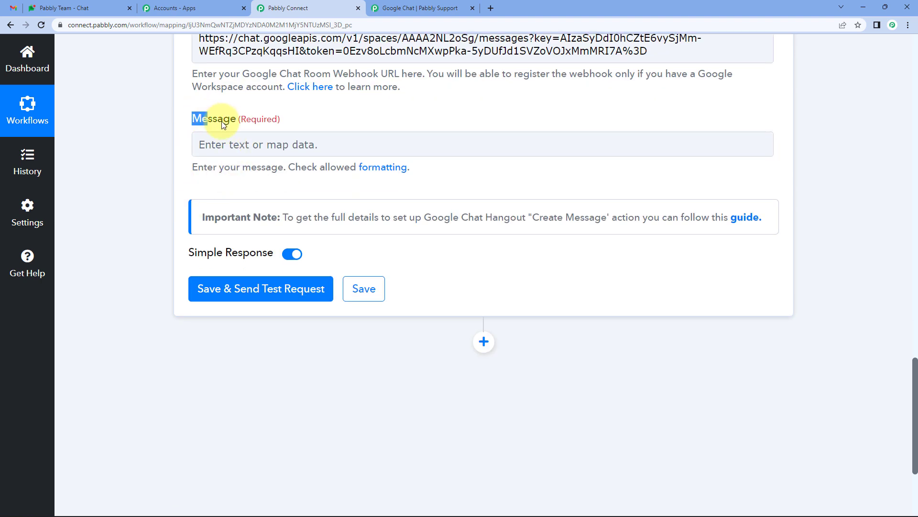
left_click(231, 139)
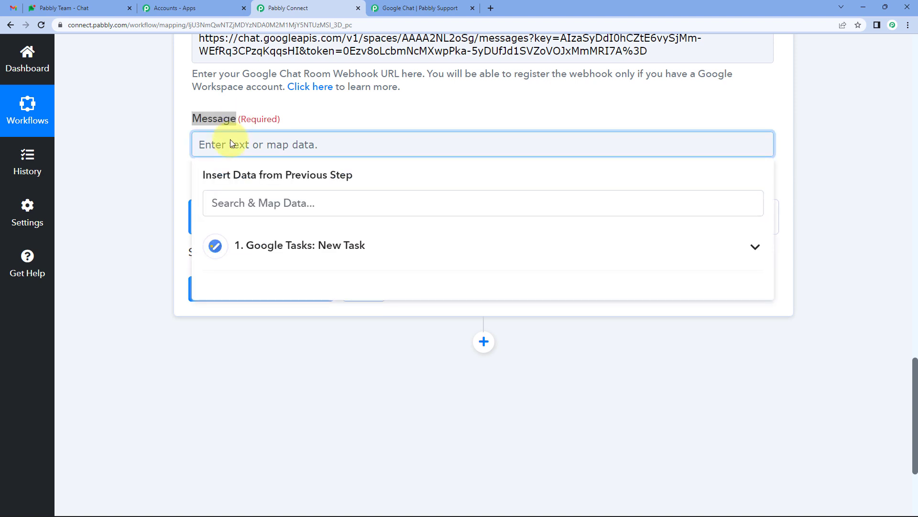
left_click(228, 122)
left_click(229, 148)
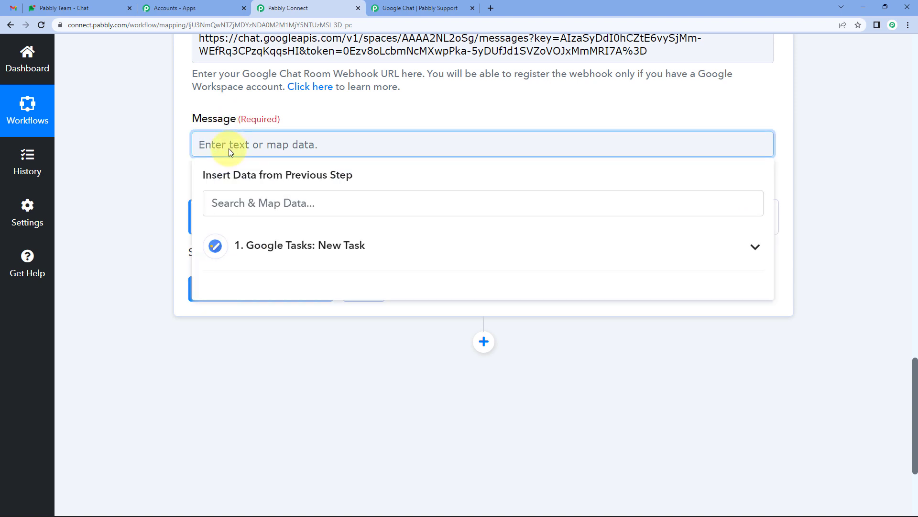
type("Hello Team")
key("ctrl+v")
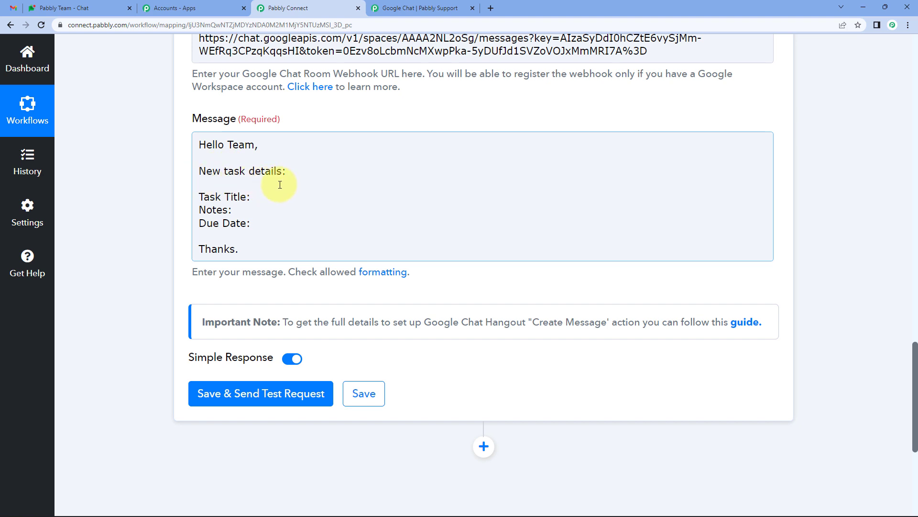
left_click(229, 225)
left_click_drag(250, 247, 191, 143)
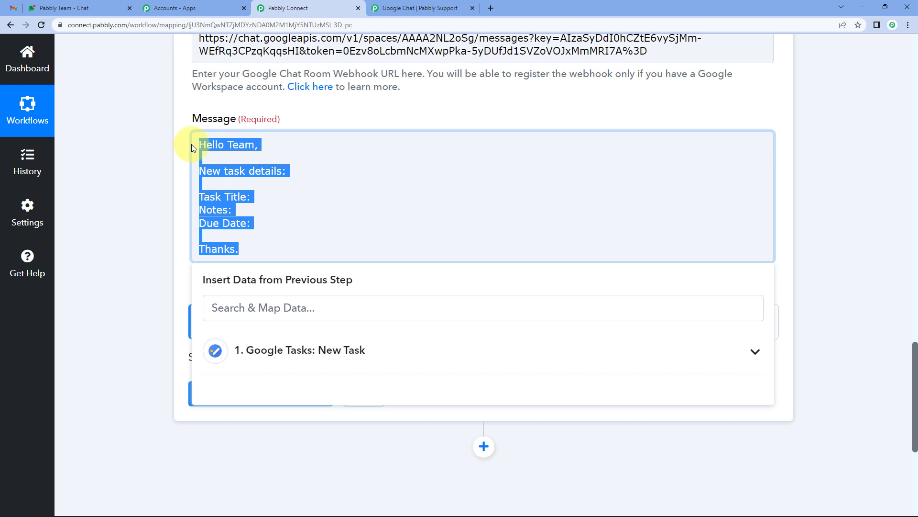
left_click(247, 210)
Examine the Title, Notes and Due values in the Google Tasks trigger's response
scroll(172, 172, "up", 13)
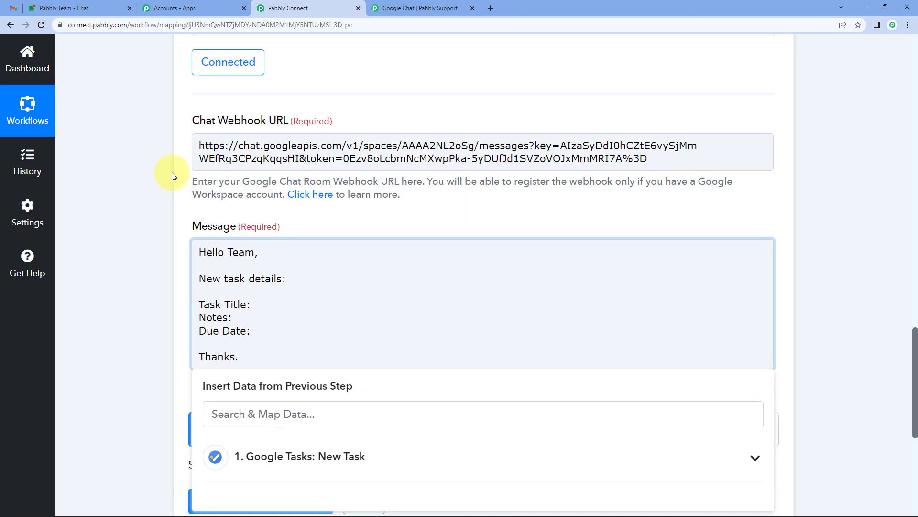
scroll(495, 156, "up", 2)
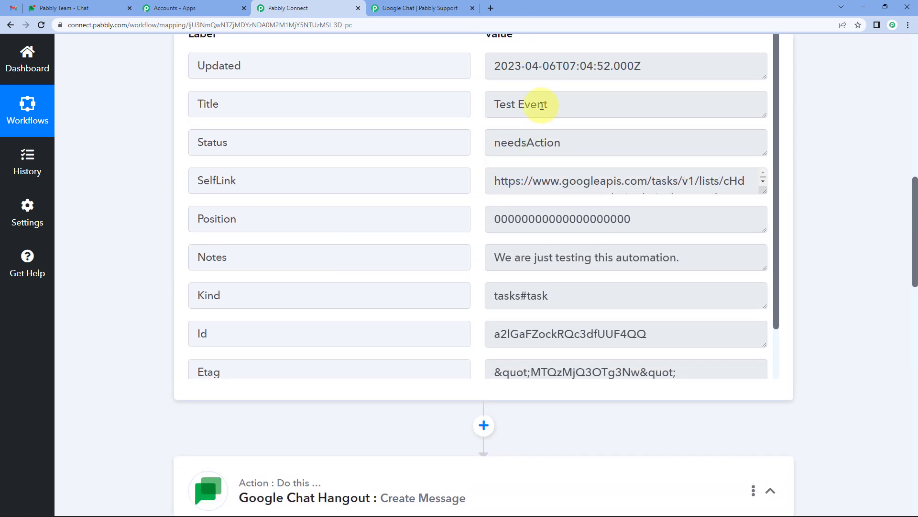
triple_click(528, 104)
triple_click(559, 259)
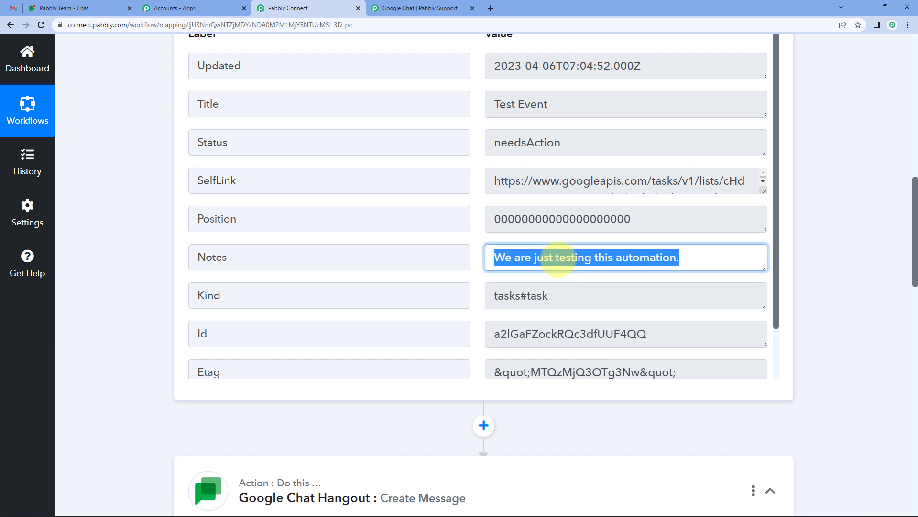
scroll(547, 335, "down", 1)
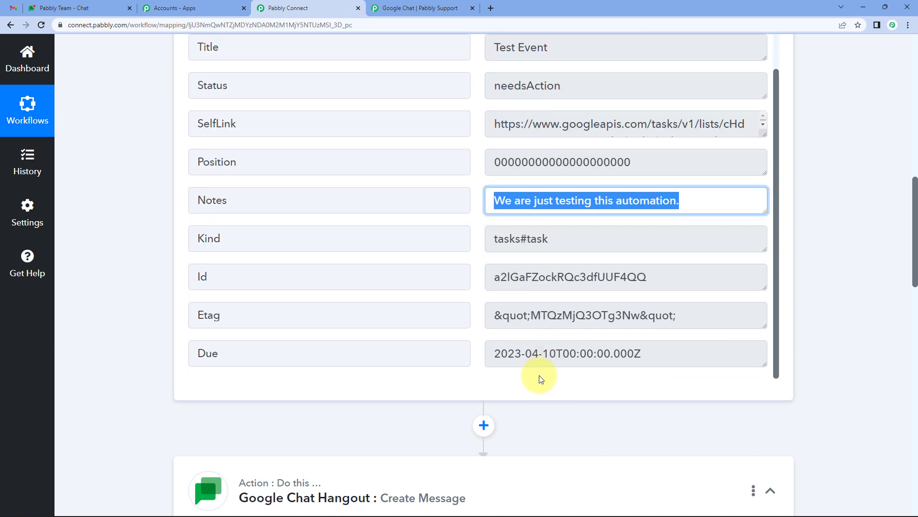
left_click(539, 359)
triple_click(540, 358)
scroll(153, 368, "down", 13)
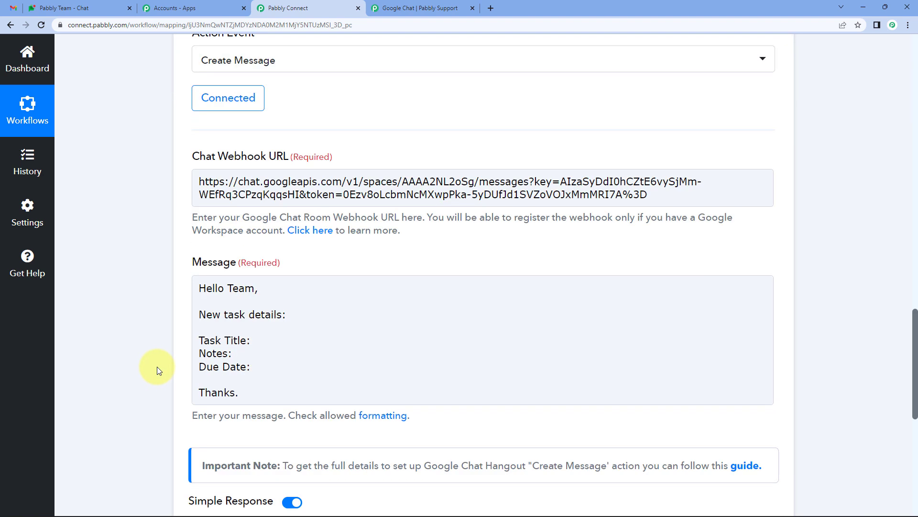
Map the Title from the Google Tasks: New Task step after "Task Title:" in the message
left_click(268, 294)
left_click(256, 317)
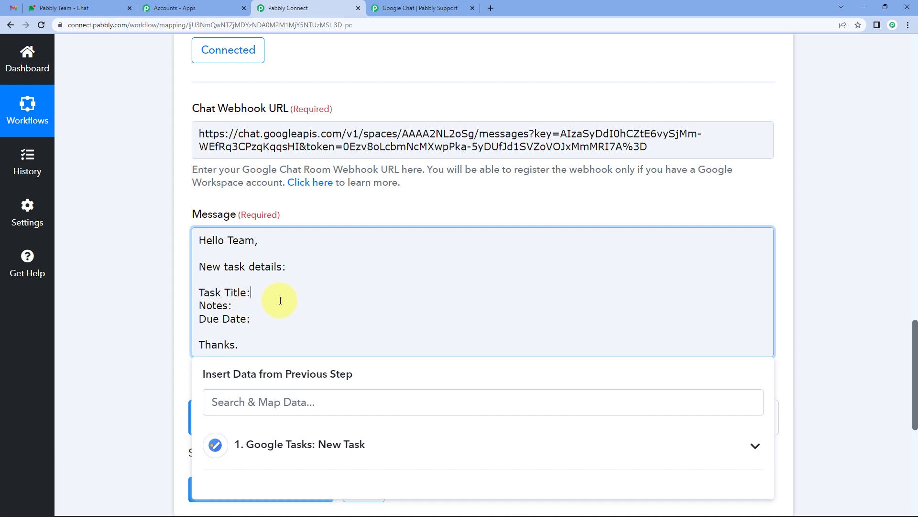
scroll(158, 325, "down", 1)
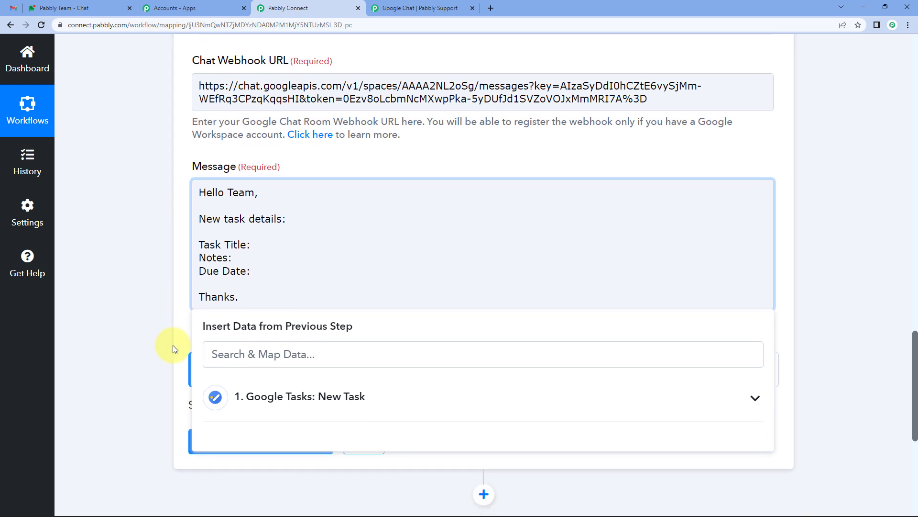
left_click(308, 401)
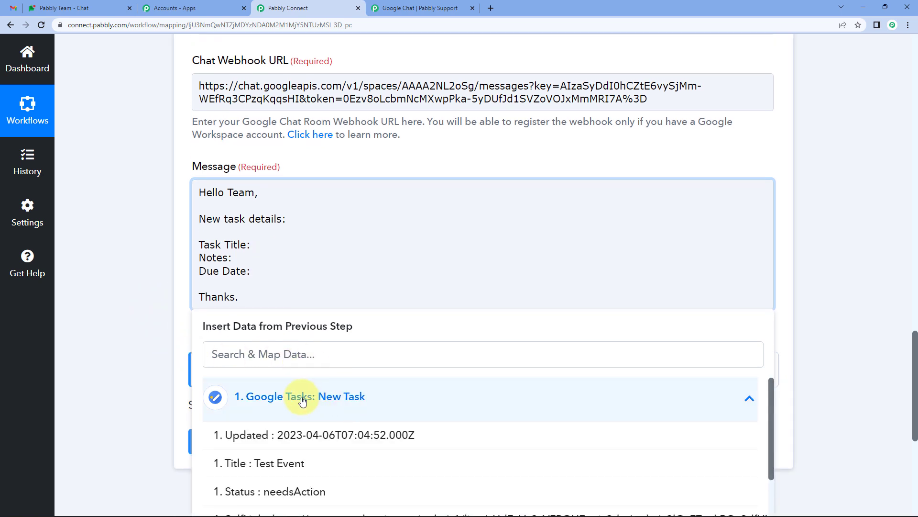
scroll(120, 323, "down", 1)
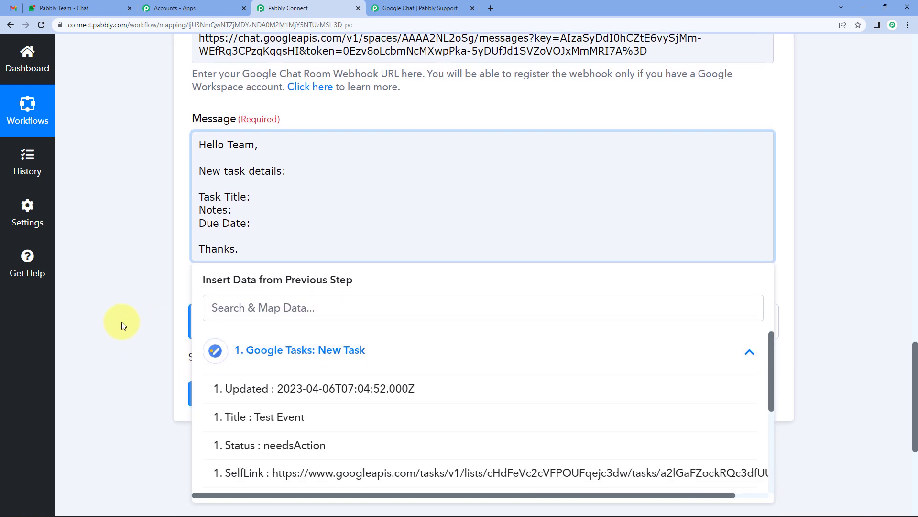
scroll(146, 328, "down", 1)
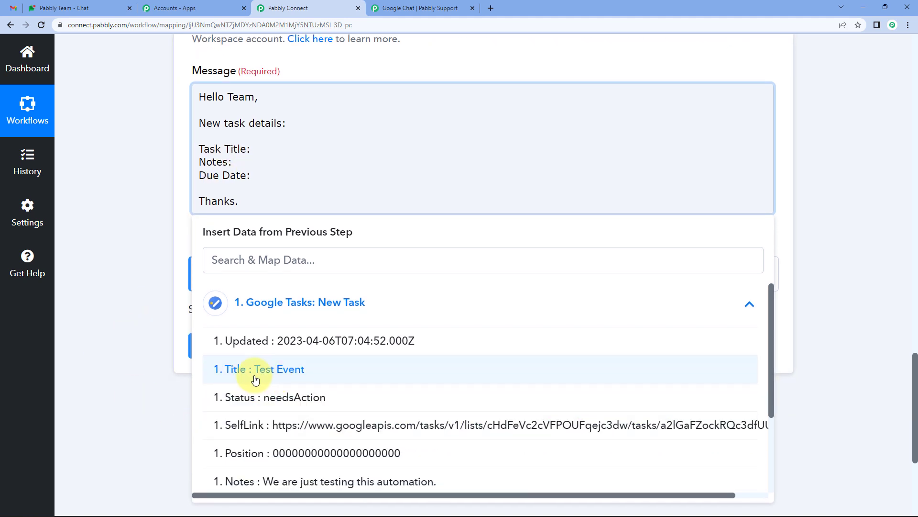
left_click(281, 373)
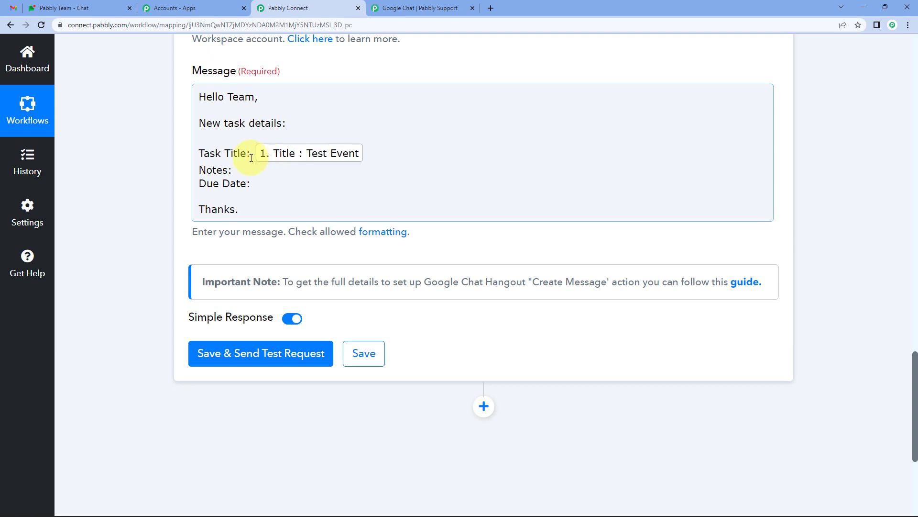
Map the Notes value from the Google Tasks trigger after "Notes:" in the message
left_click(214, 171)
left_click(240, 171)
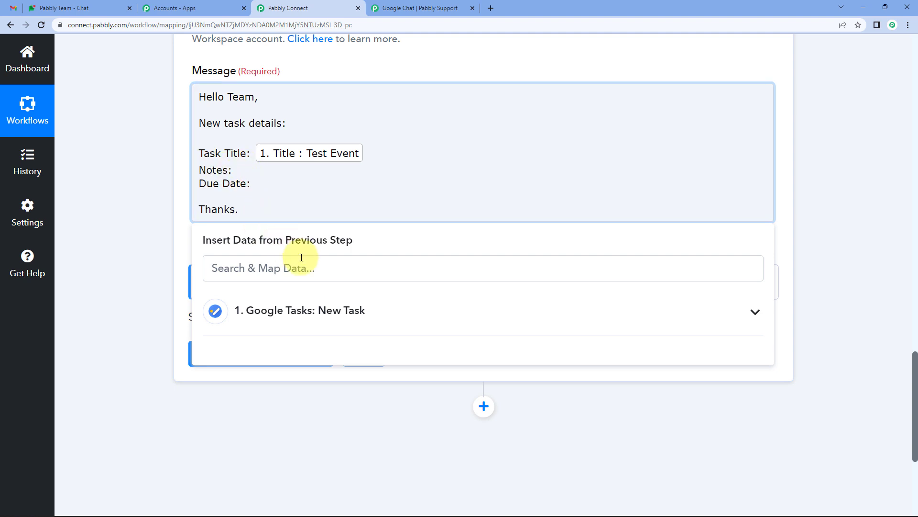
left_click(281, 318)
scroll(278, 397, "down", 3)
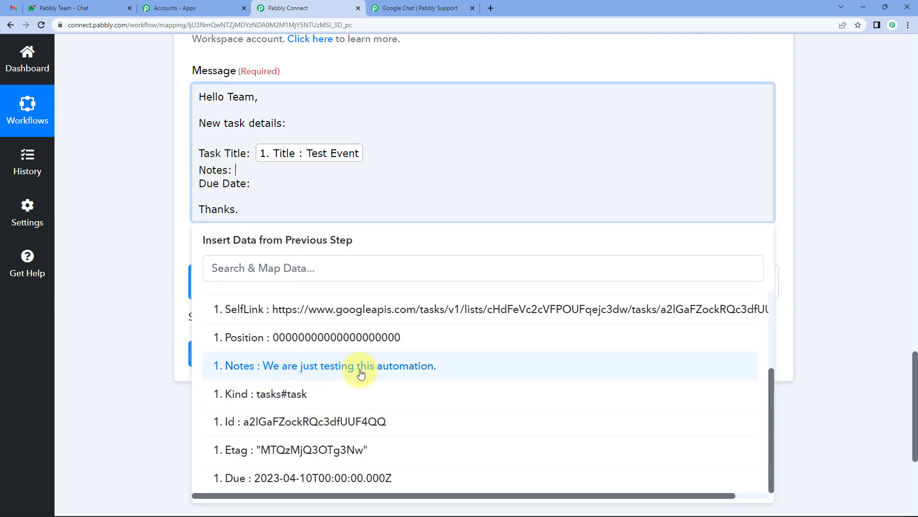
left_click(396, 374)
Map the Due value from the Google Tasks trigger after "Due Date:" in the message
left_click(257, 187)
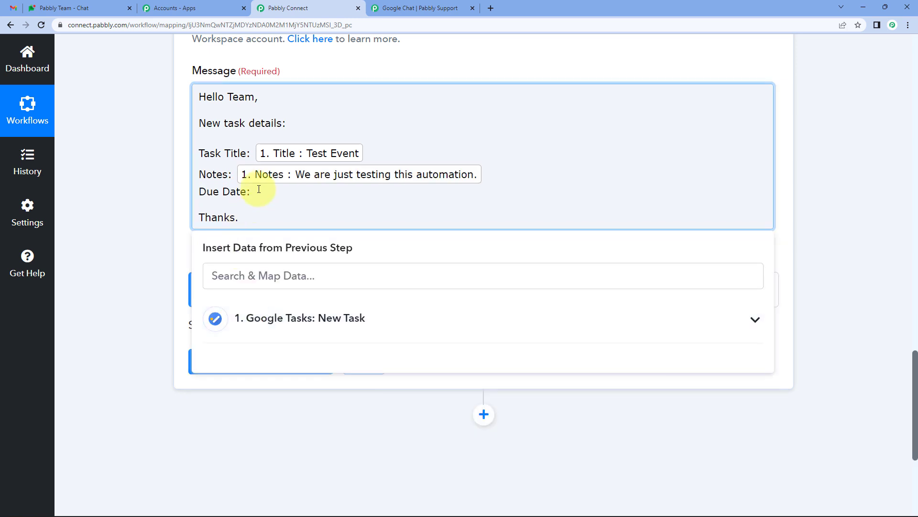
left_click(297, 332)
scroll(297, 402, "down", 3)
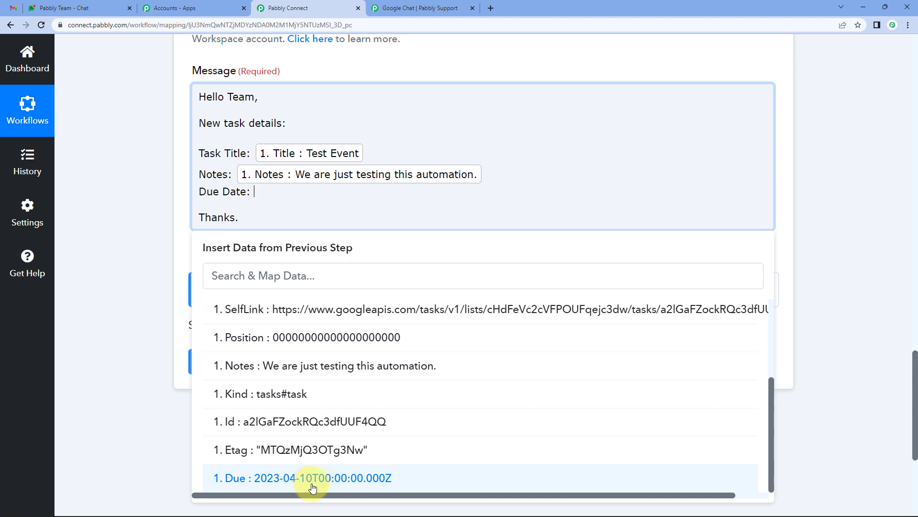
left_click(331, 481)
left_click(130, 245)
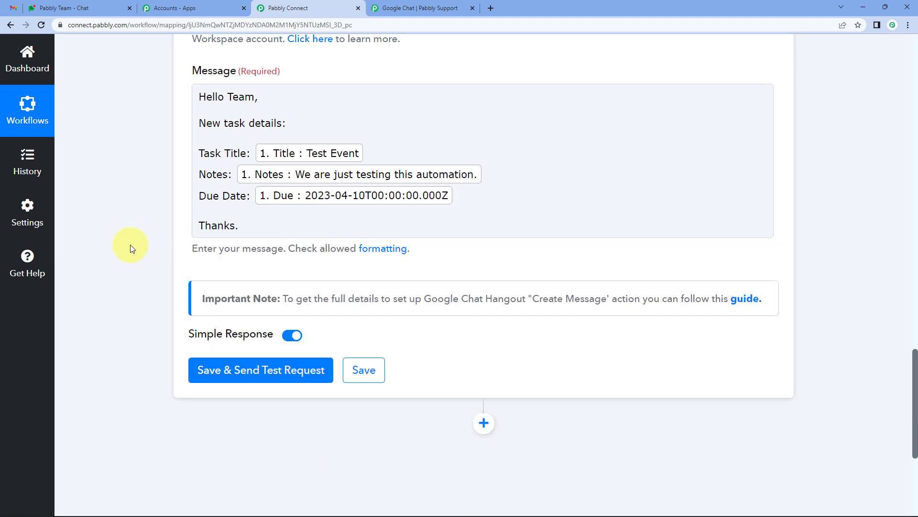
Save the Create Message action, send its test request and check the Pabbly Team space in Google Chat for the posted message
scroll(130, 245, "down", 2)
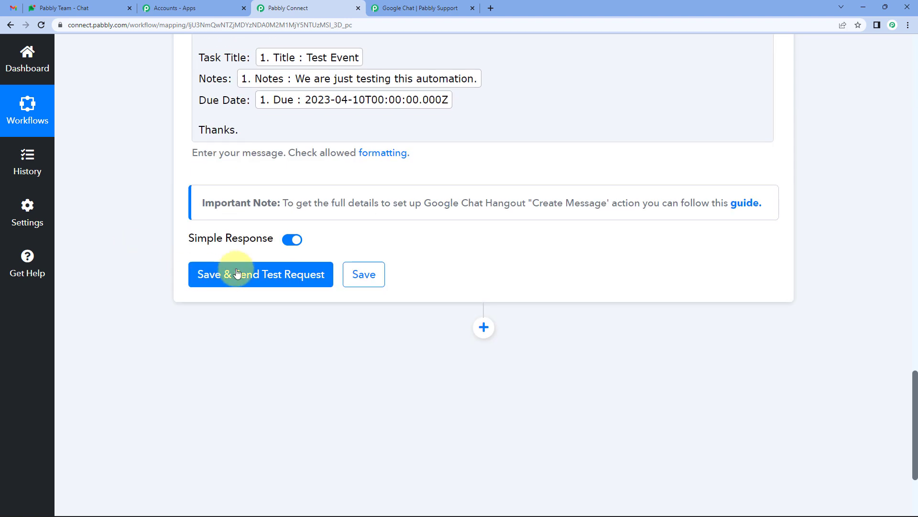
left_click(62, 8)
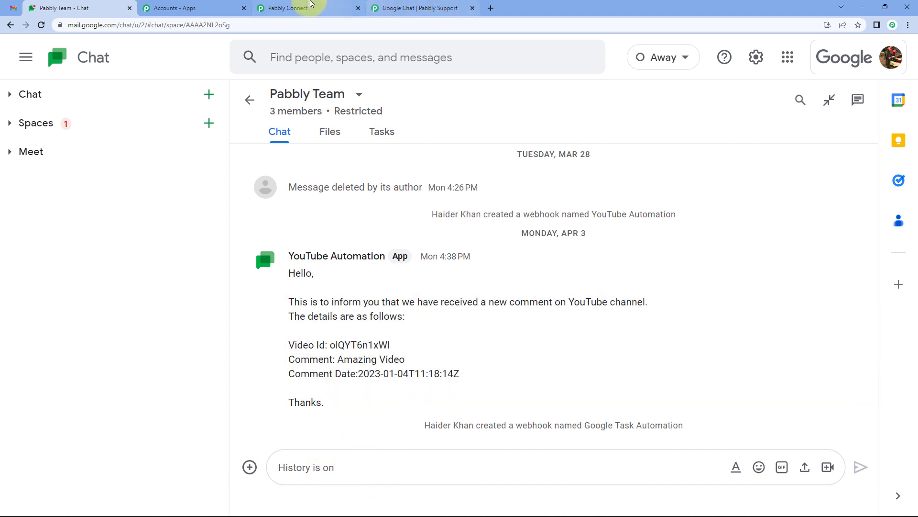
left_click(290, 9)
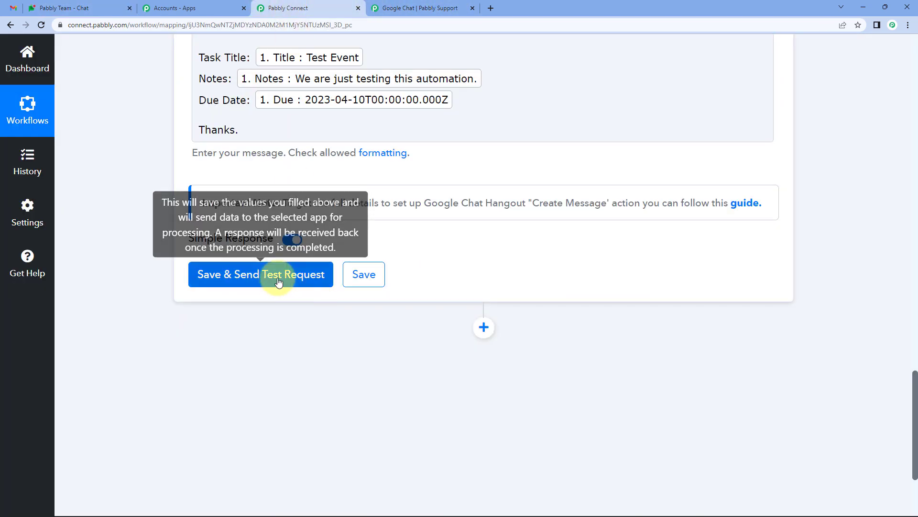
left_click(268, 264)
left_click(61, 12)
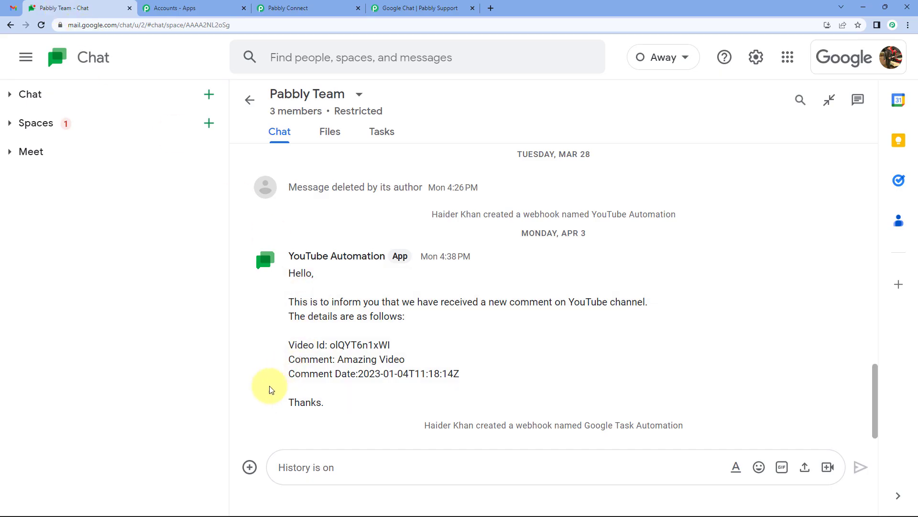
left_click(306, 8)
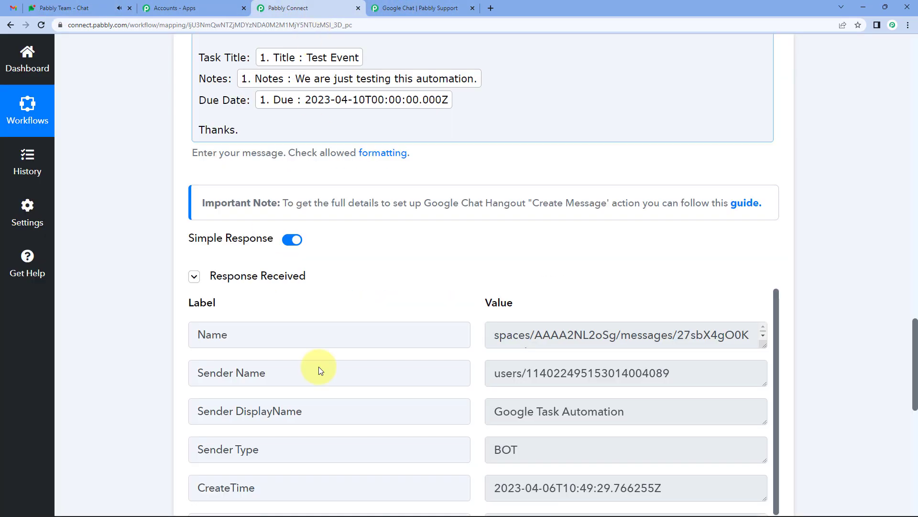
left_click(62, 9)
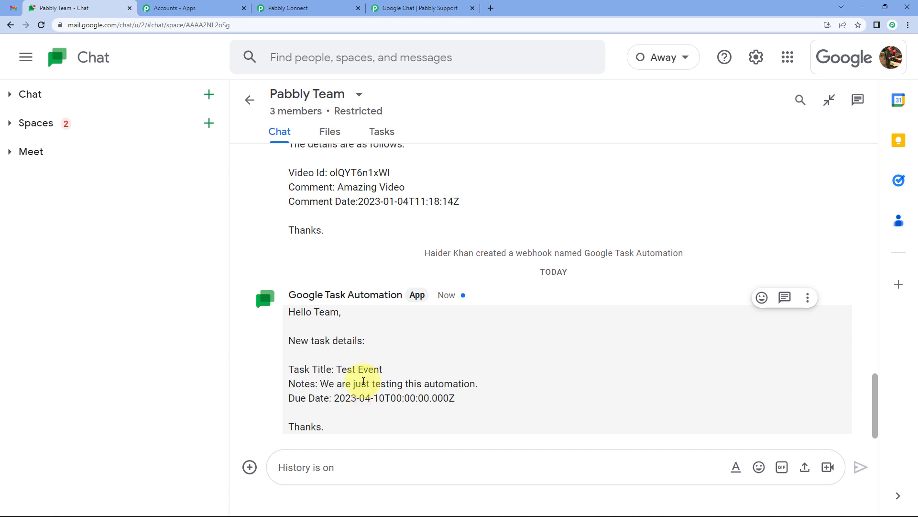
Return to Pabbly Connect, save the Google Chat Hangout action step and dismiss the confirmation
left_click(296, 9)
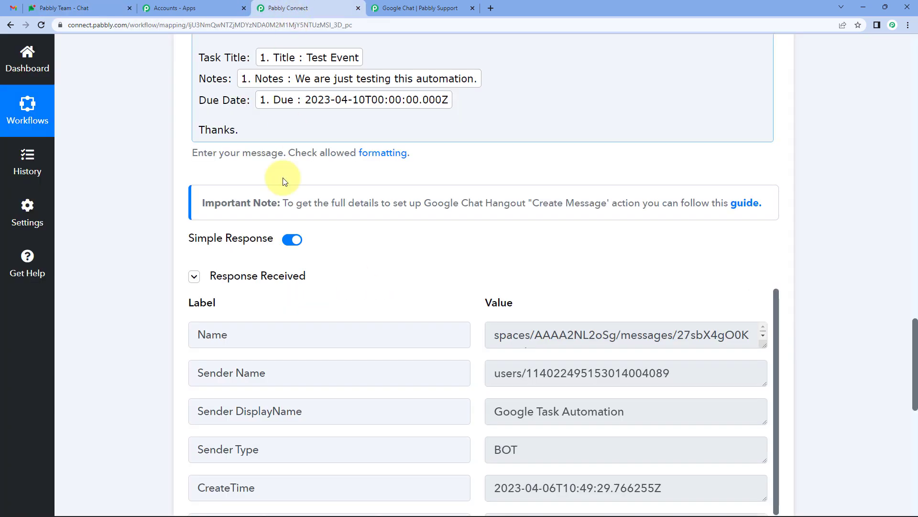
scroll(128, 338, "down", 5)
left_click(372, 431)
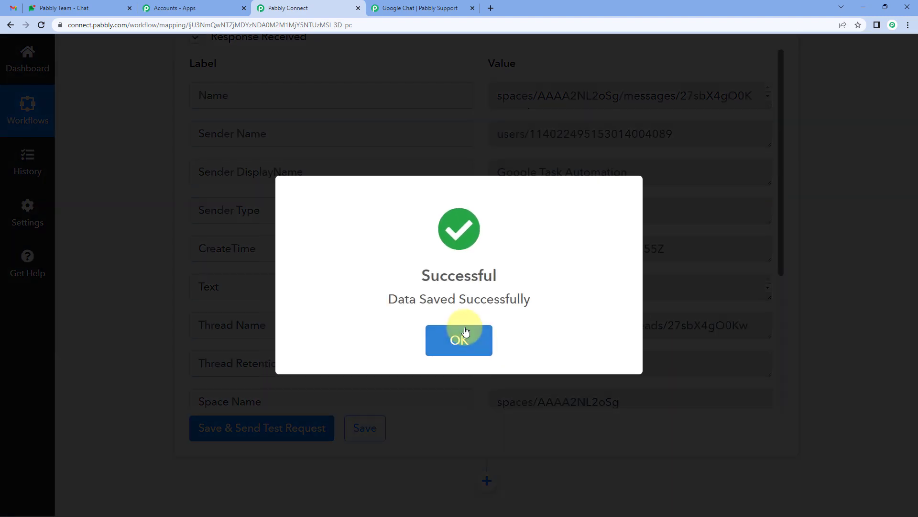
left_click(466, 330)
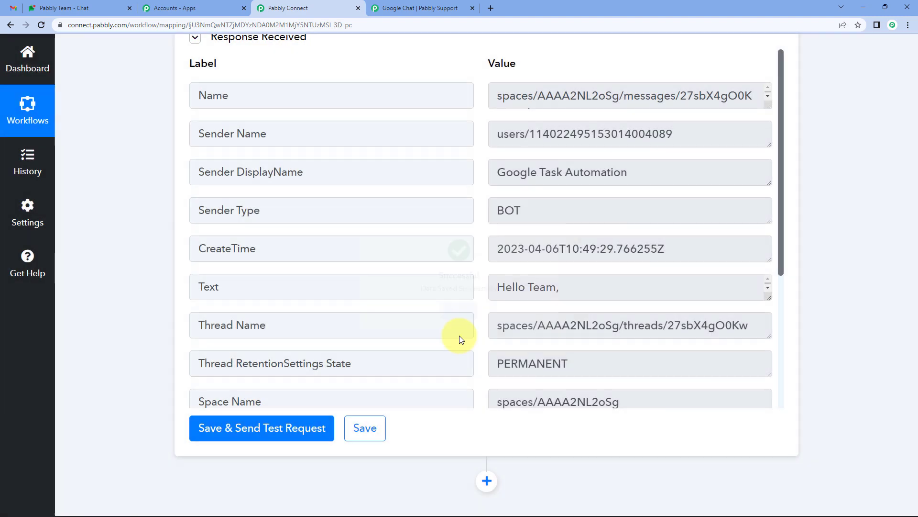
Collapse the workflow steps to review the trigger and action, and recheck the test message in the Pabbly Team space
scroll(293, 317, "up", 10)
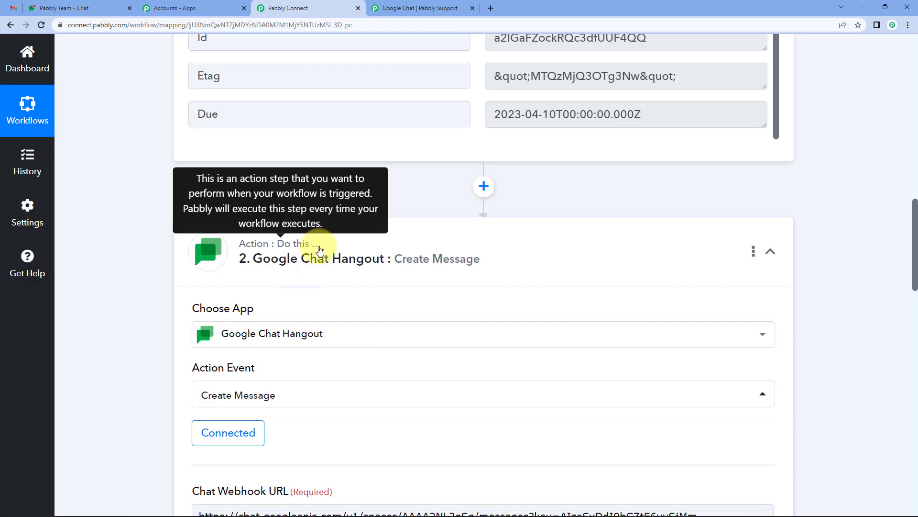
scroll(318, 246, "up", 15)
scroll(319, 246, "up", 2)
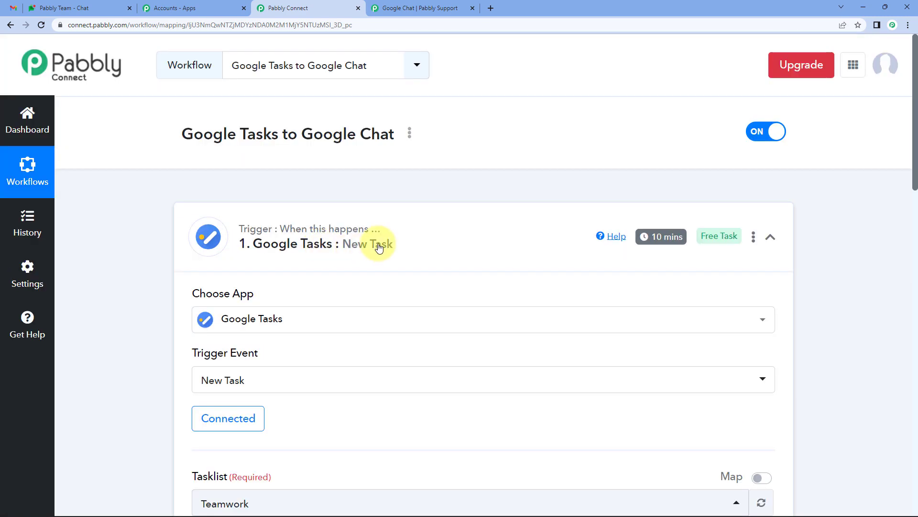
left_click(375, 242)
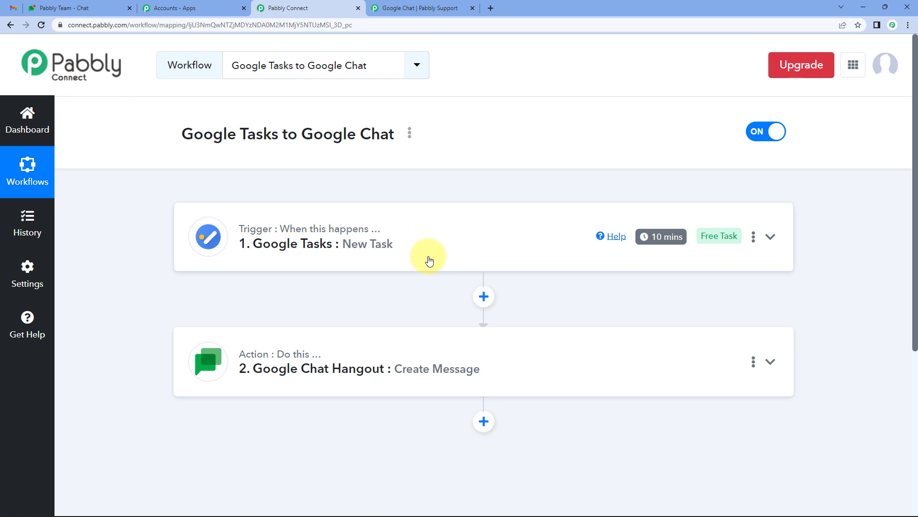
left_click(56, 8)
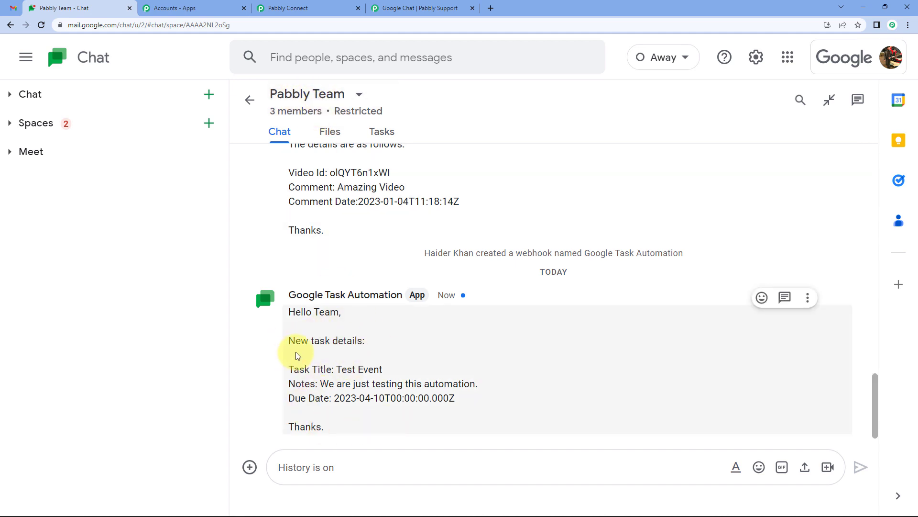
left_click(292, 10)
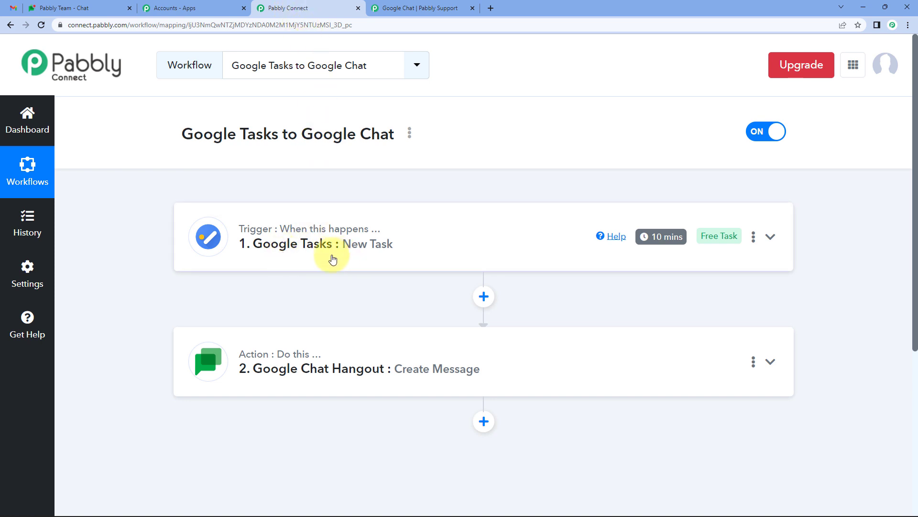